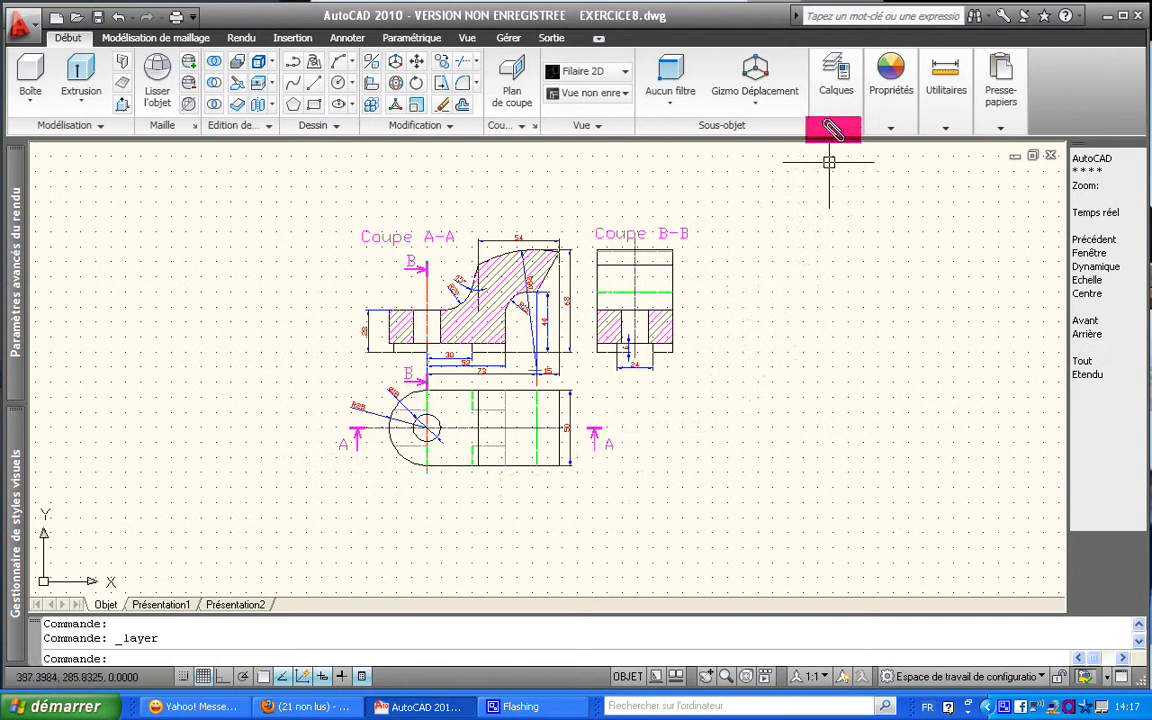
- Create a new layer named BLOC in the layer manager and make it the current layer
{"action": "left_click", "coordinate": [833, 119]}
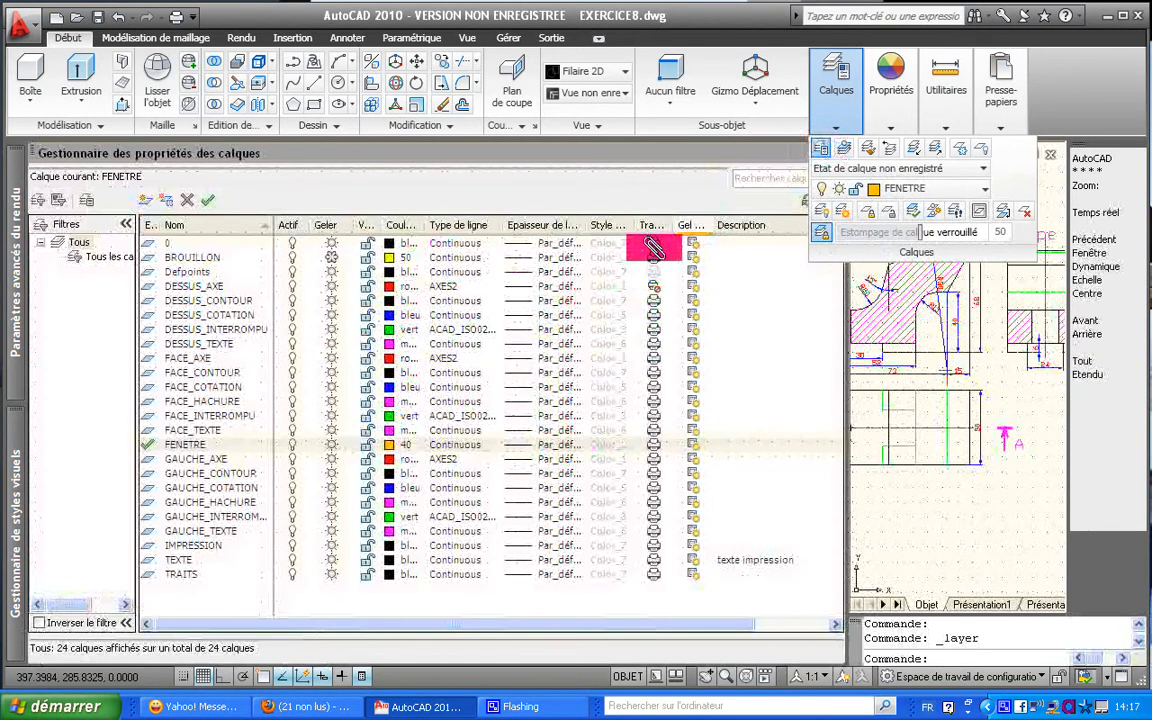
{"action": "left_click", "coordinate": [181, 559]}
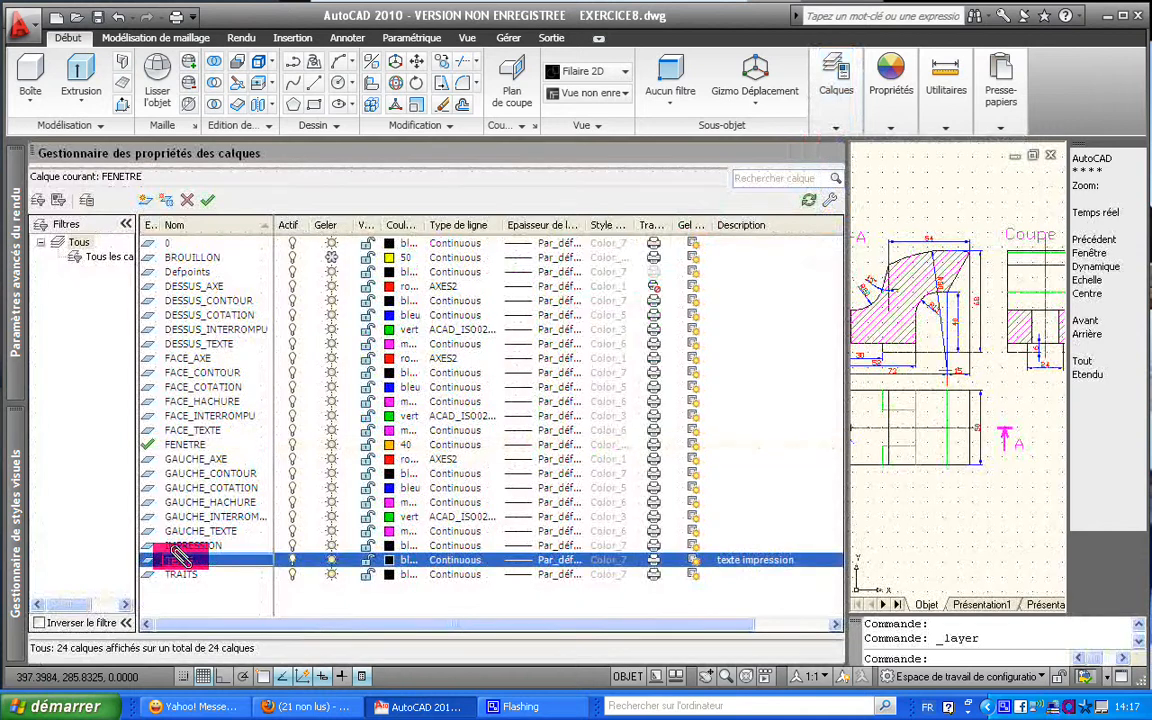
{"action": "key", "text": "alt+n"}
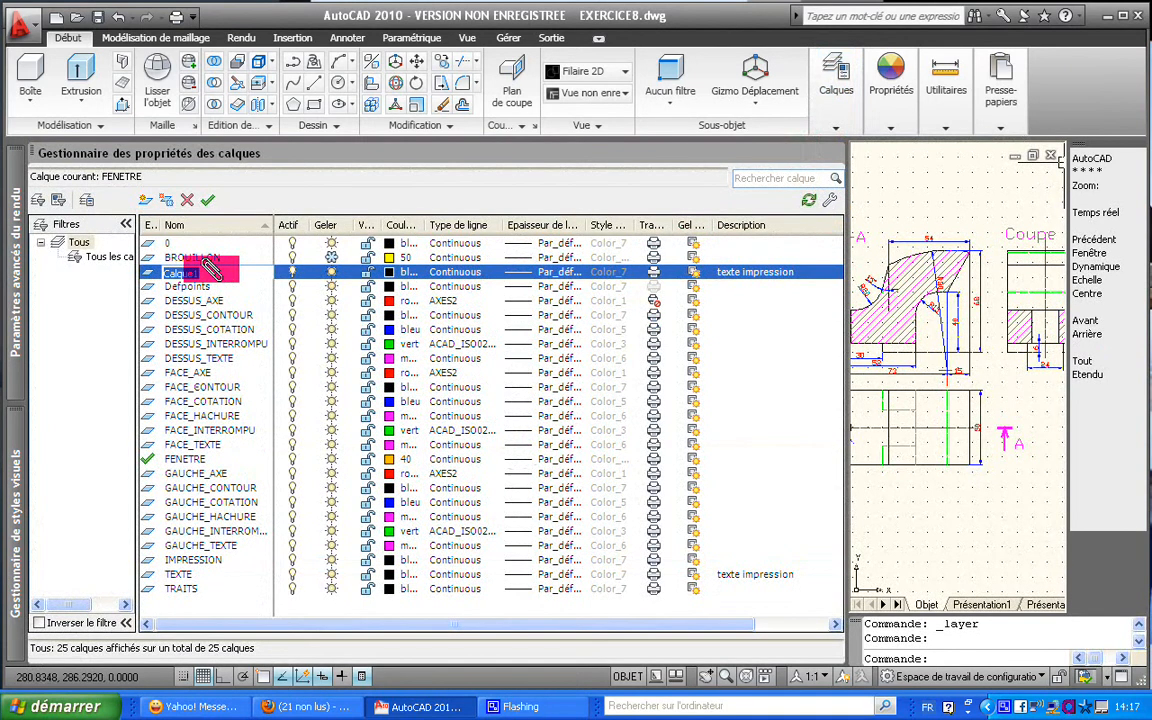
{"action": "type", "text": "BLOC"}
{"action": "key", "text": "Return"}
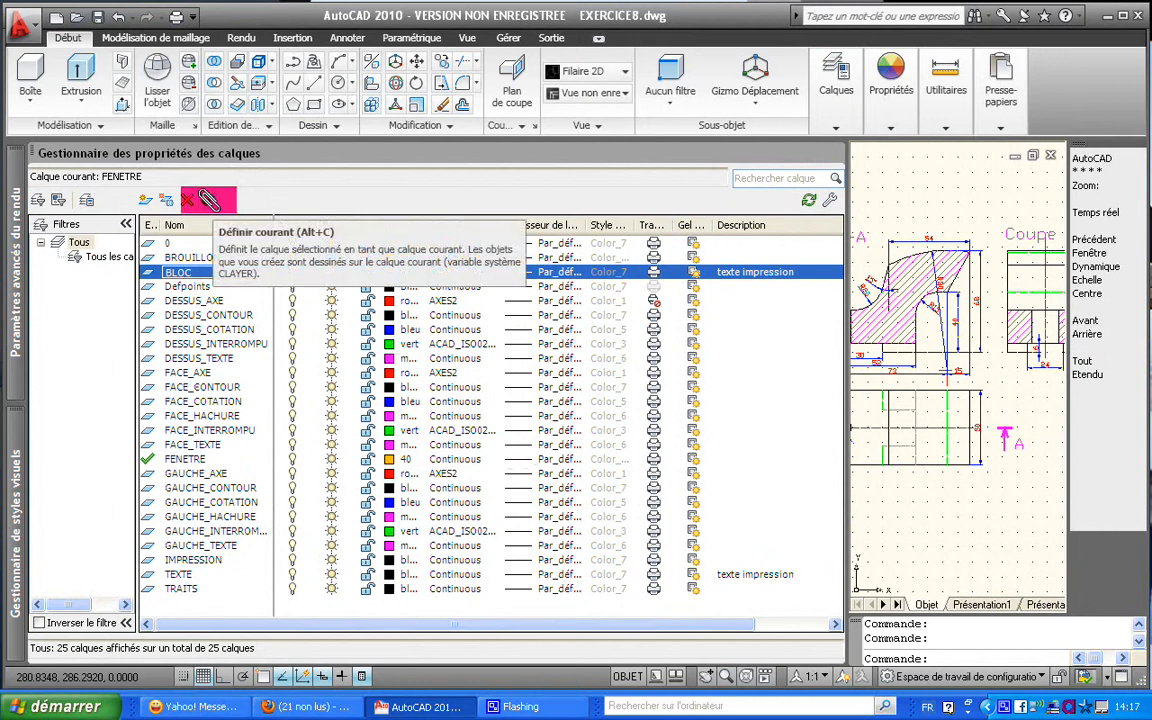
{"action": "left_click", "coordinate": [209, 200]}
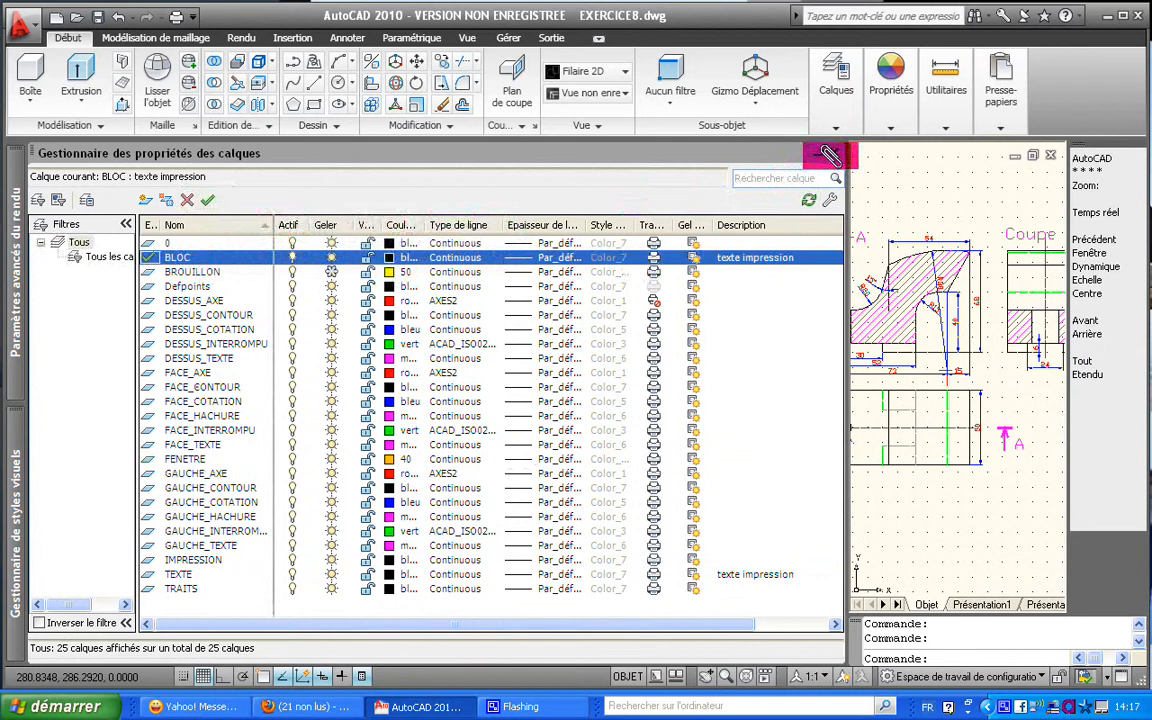
{"action": "left_click", "coordinate": [835, 150]}
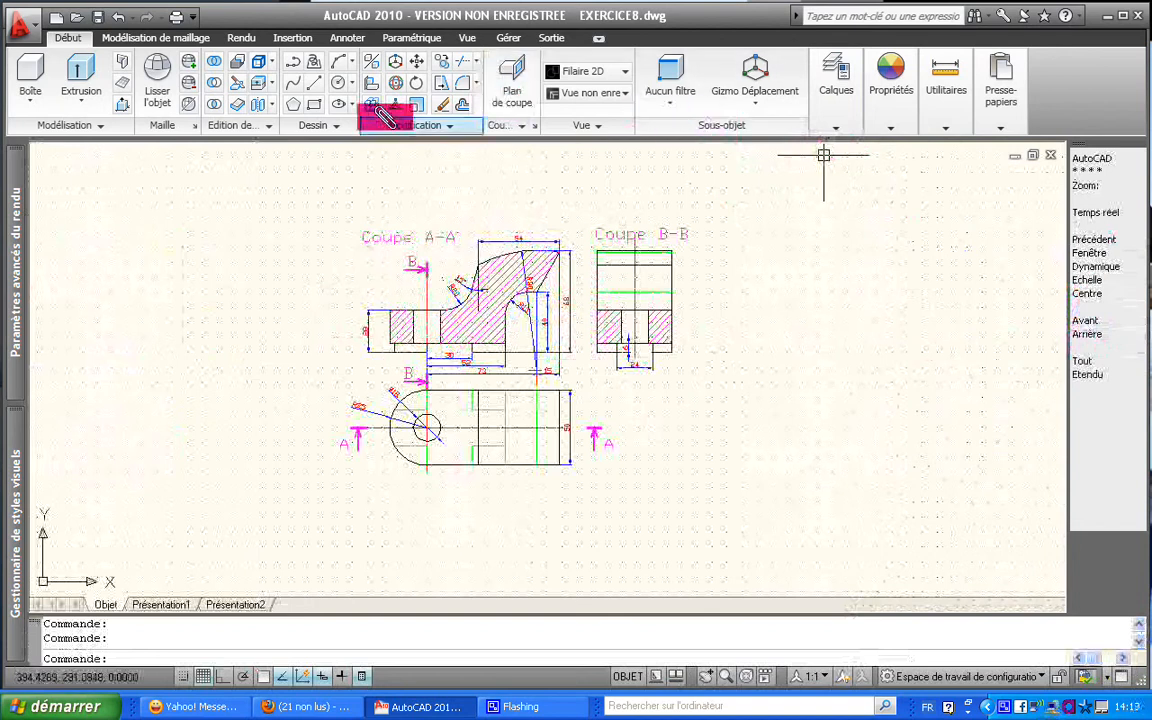
- Close the visual styles manager and draw the frame's bottom edge from the UCS icon, 400 units long at 0°
{"action": "left_click", "coordinate": [313, 86]}
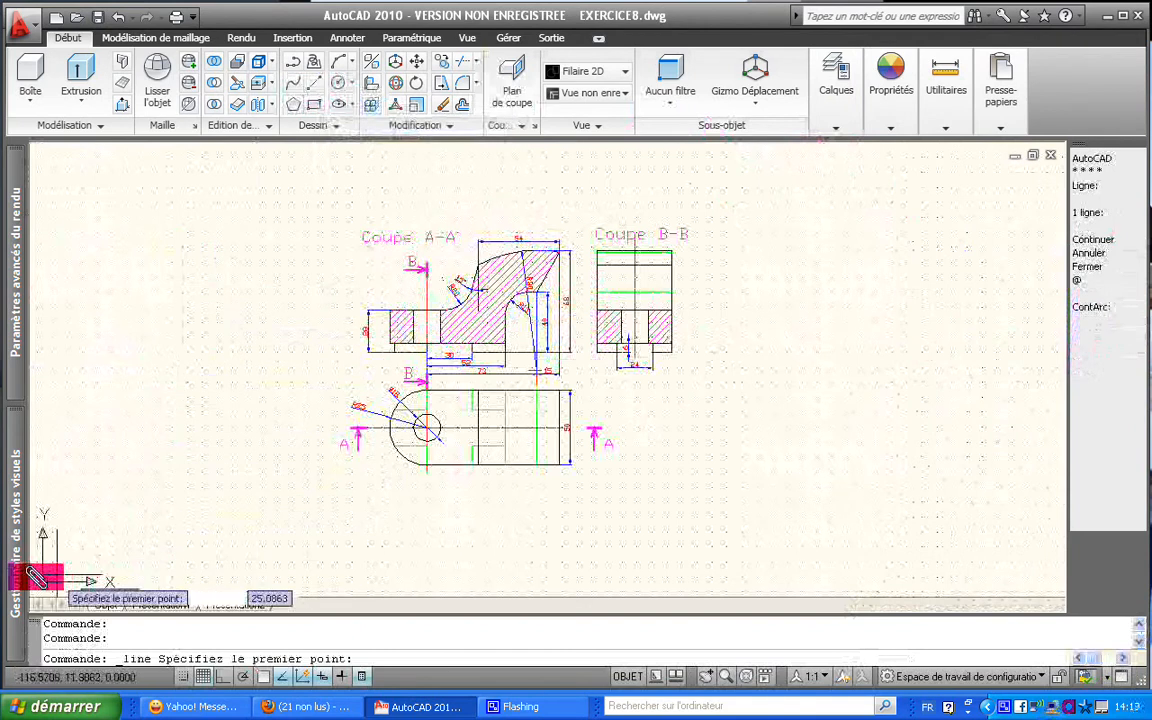
{"action": "mouse_move", "coordinate": [24, 574]}
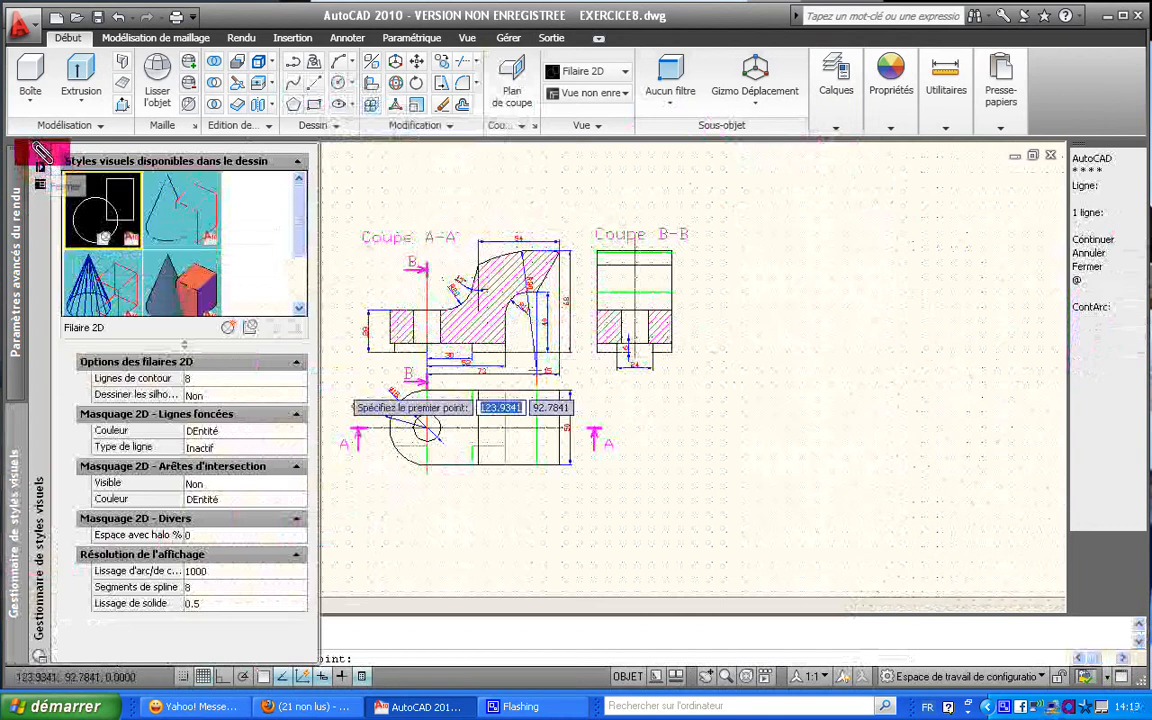
{"action": "left_click", "coordinate": [42, 152]}
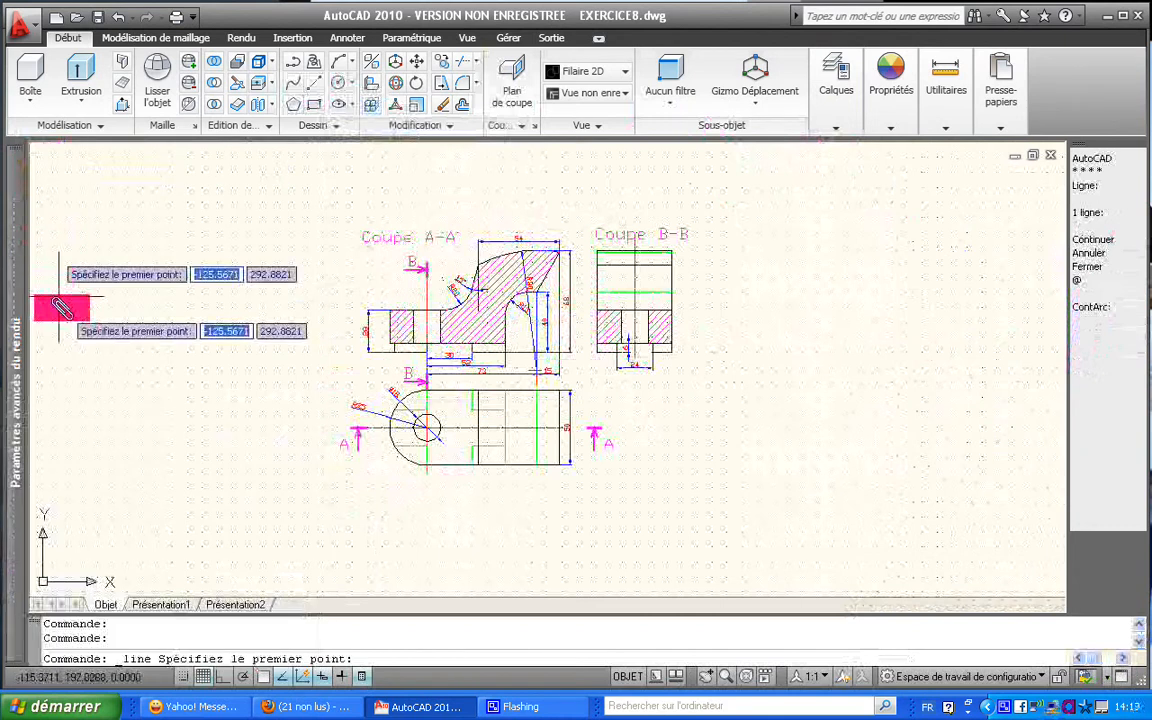
{"action": "left_click", "coordinate": [44, 580]}
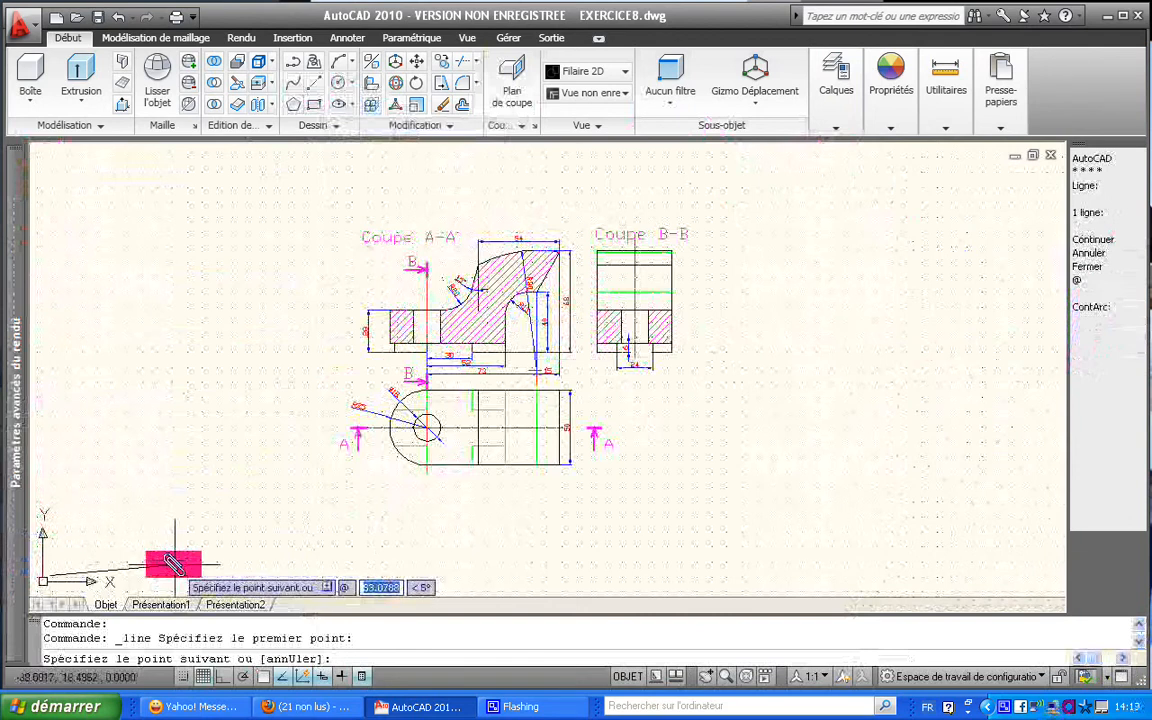
{"action": "type", "text": "400"}
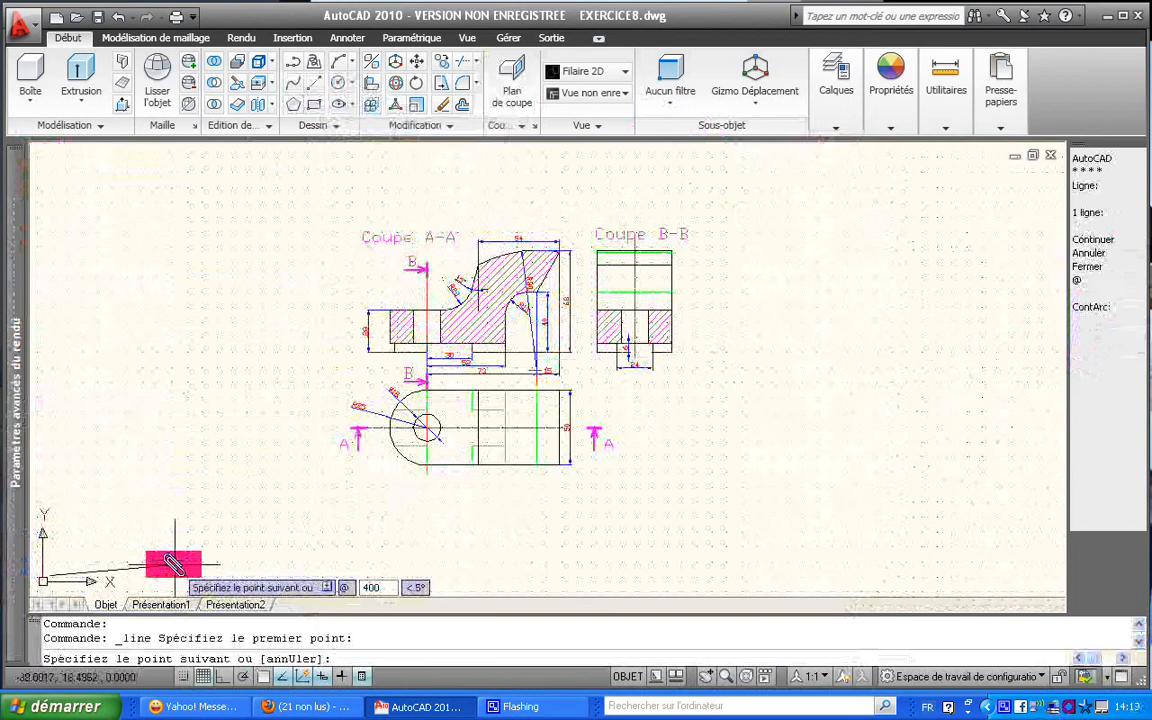
{"action": "key", "text": "Tab"}
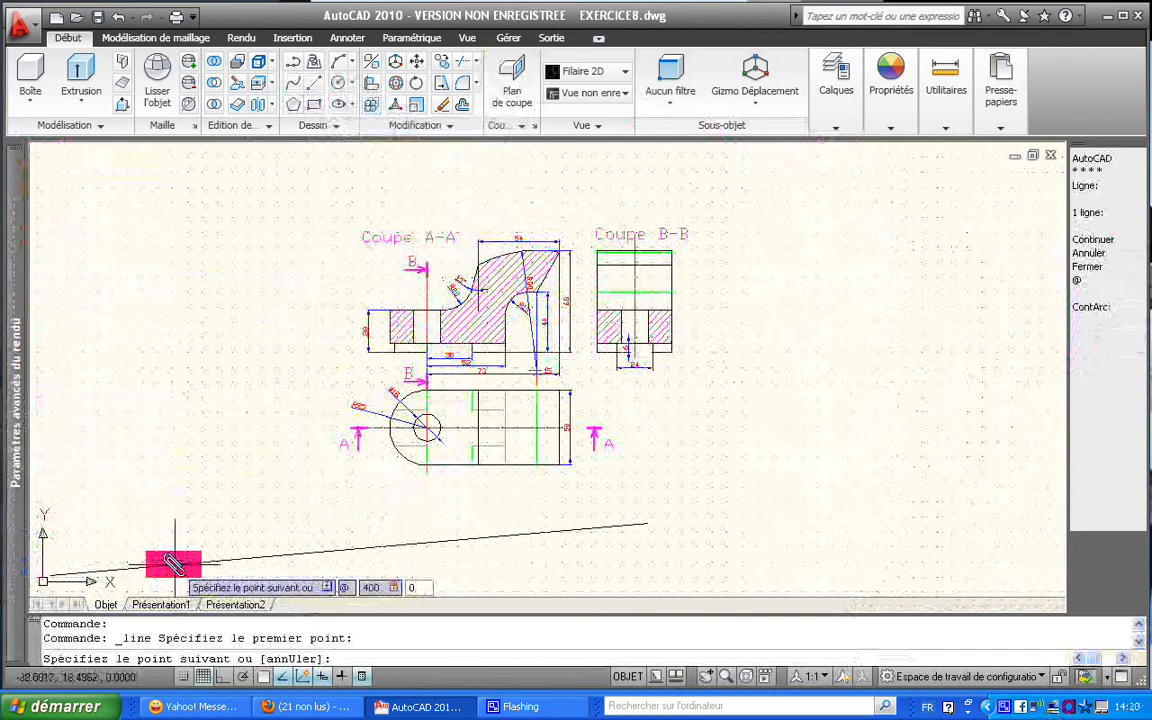
{"action": "type", "text": "0"}
{"action": "key", "text": "Return"}
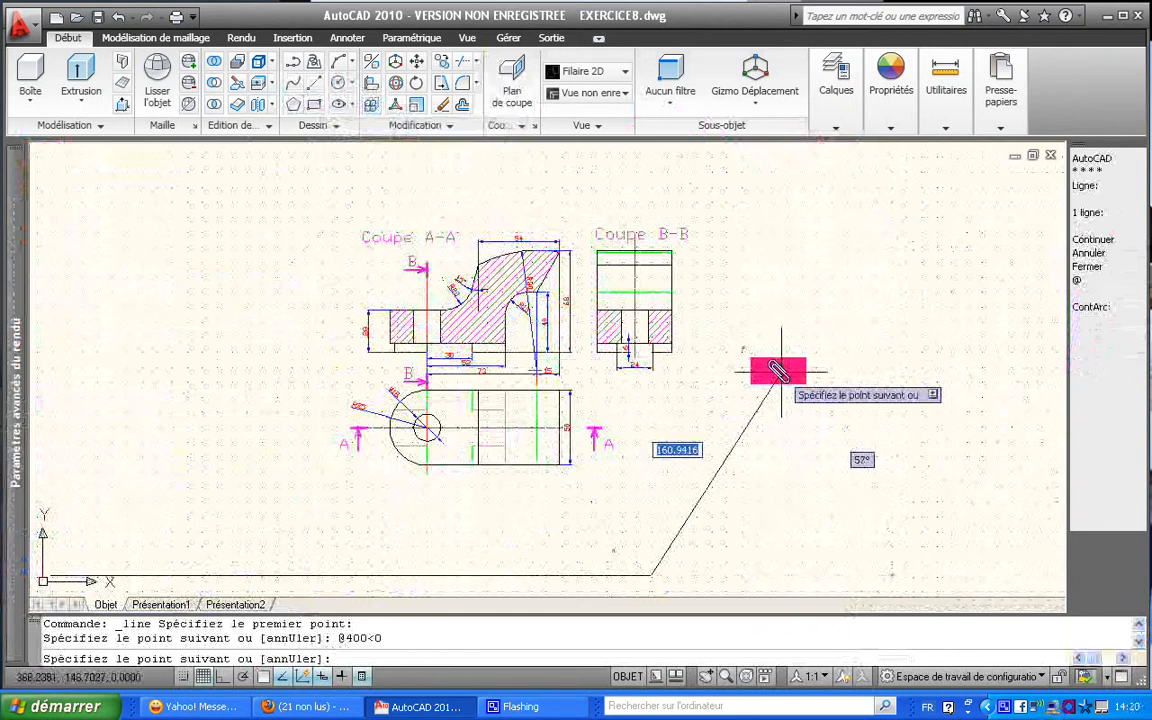
- Continue the line upward with the frame's right edge, 277 units long at 90°
{"action": "type", "text": "@"}
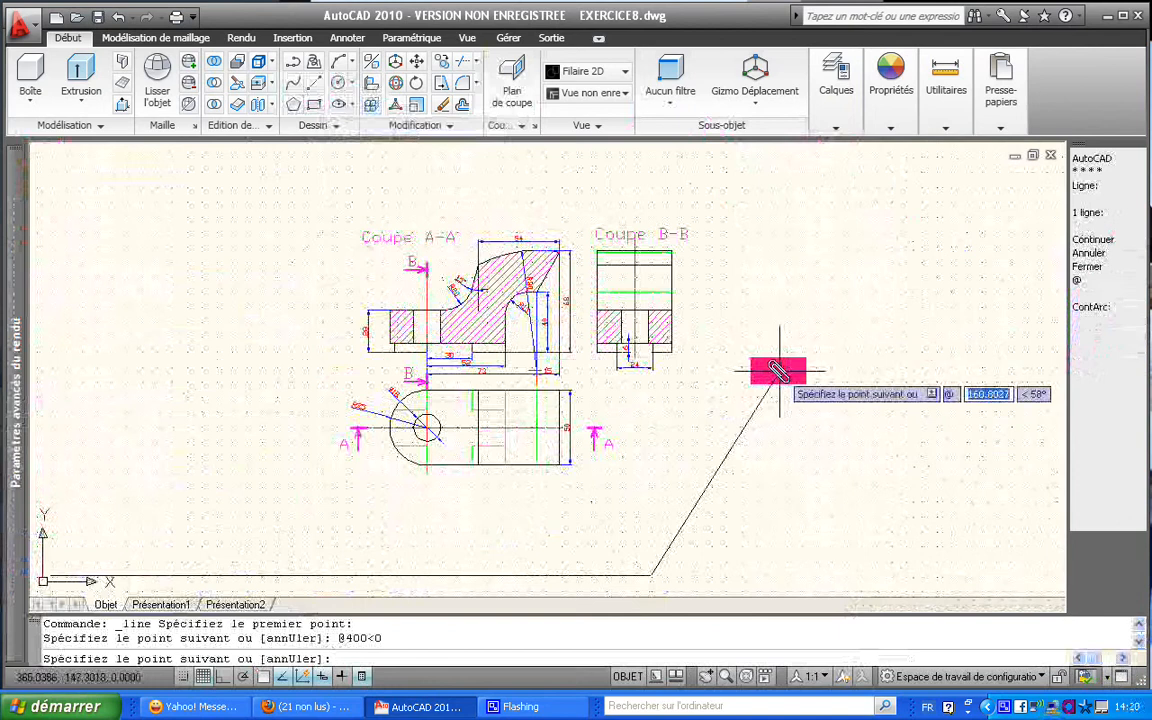
{"action": "type", "text": "277"}
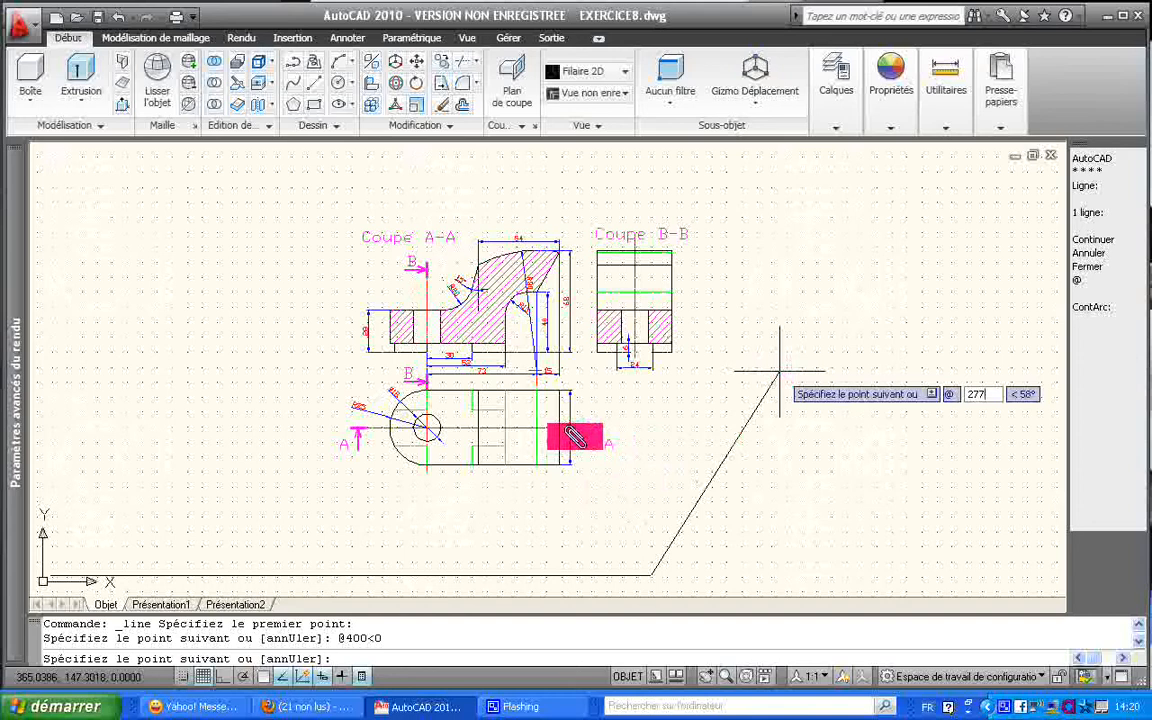
{"action": "key", "text": "Tab"}
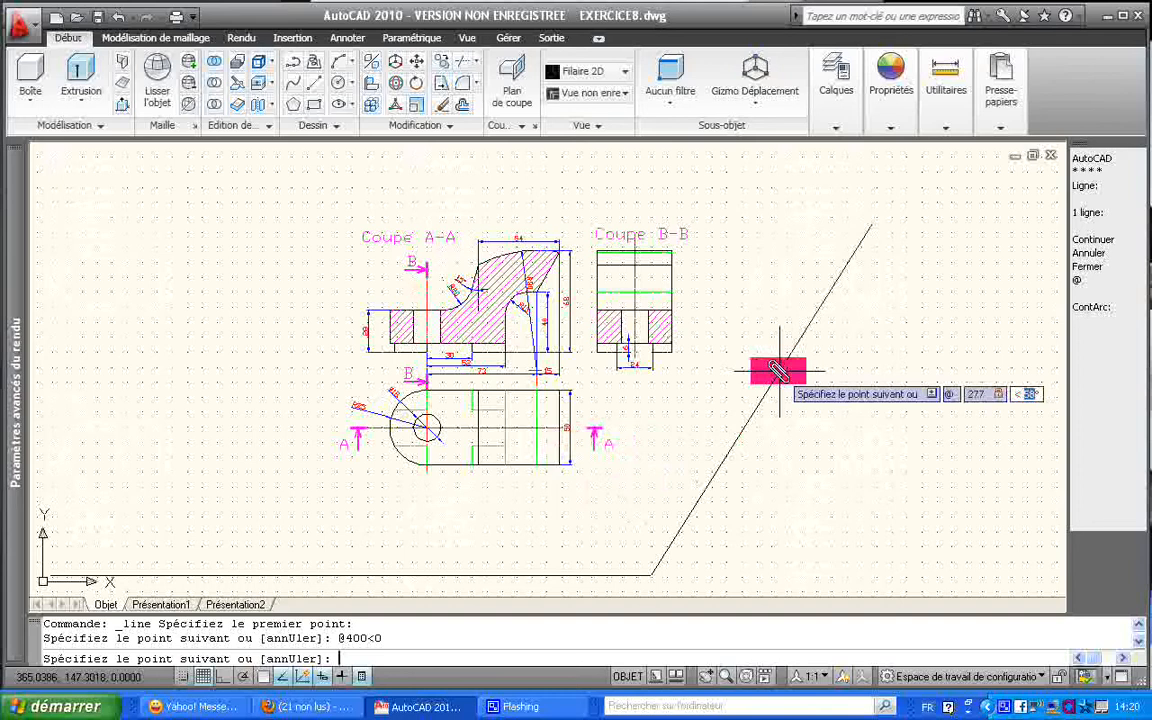
{"action": "type", "text": "90"}
{"action": "key", "text": "Return"}
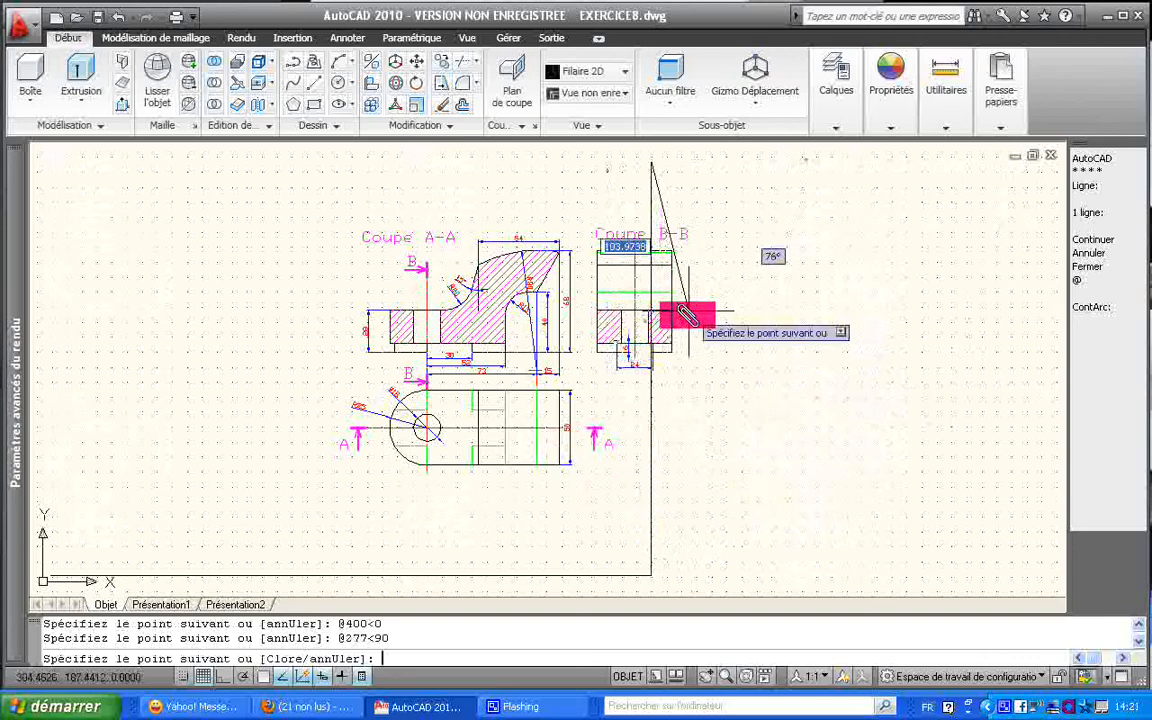
- Add the frame's top edge, 400 units long at 180°, and finish the line
{"action": "type", "text": "@"}
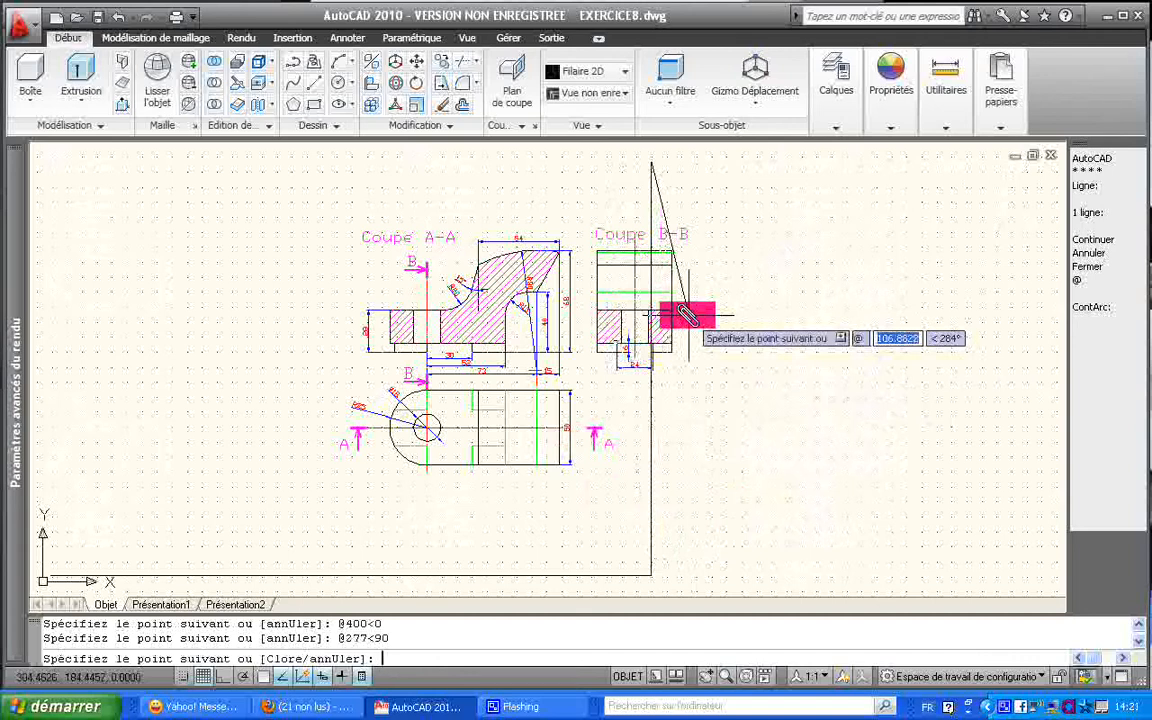
{"action": "type", "text": "400"}
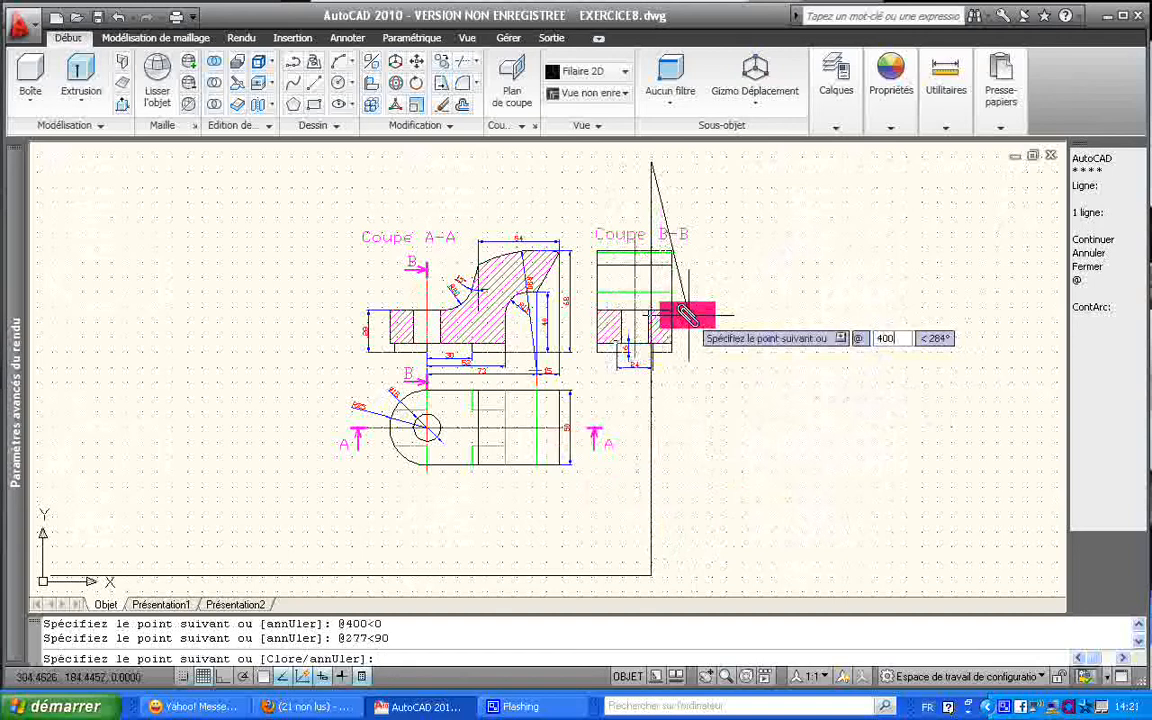
{"action": "key", "text": "Tab"}
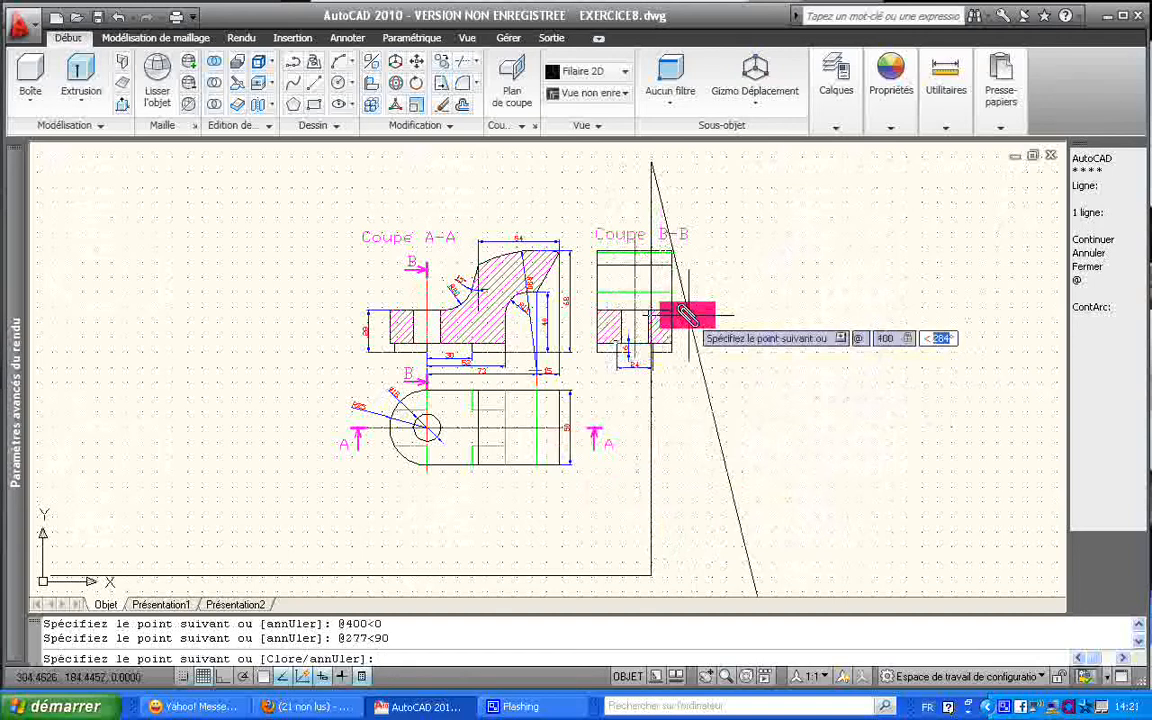
{"action": "type", "text": "180"}
{"action": "key", "text": "Return"}
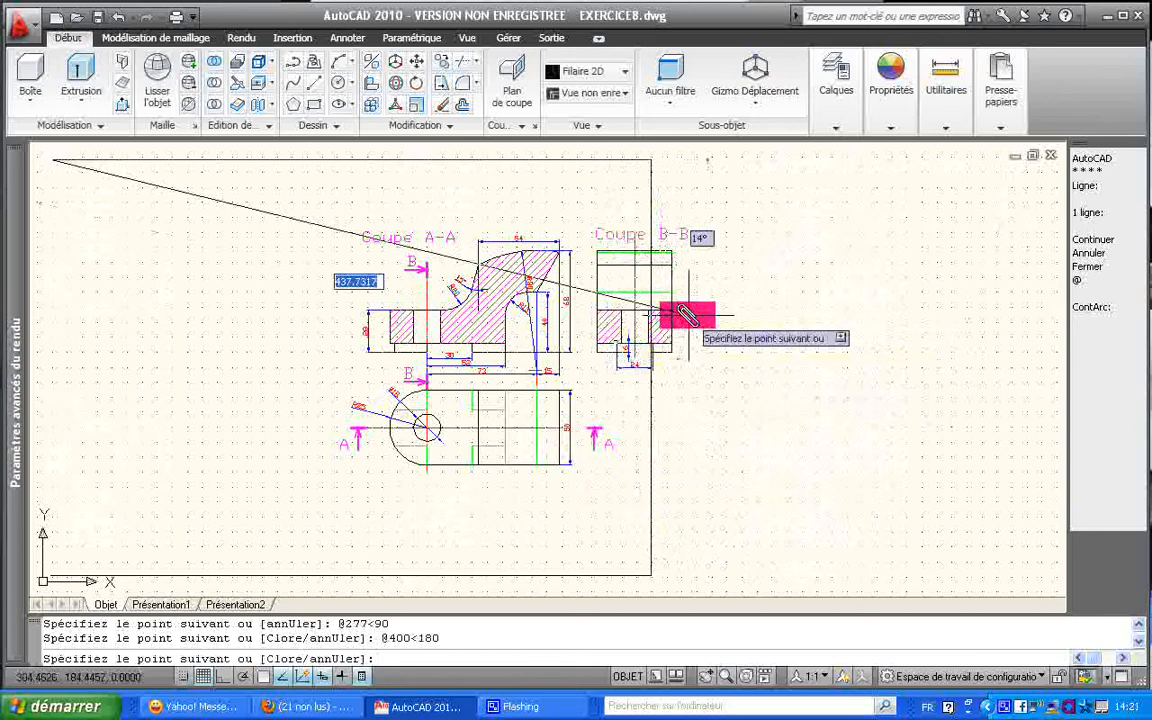
{"action": "key", "text": "Return"}
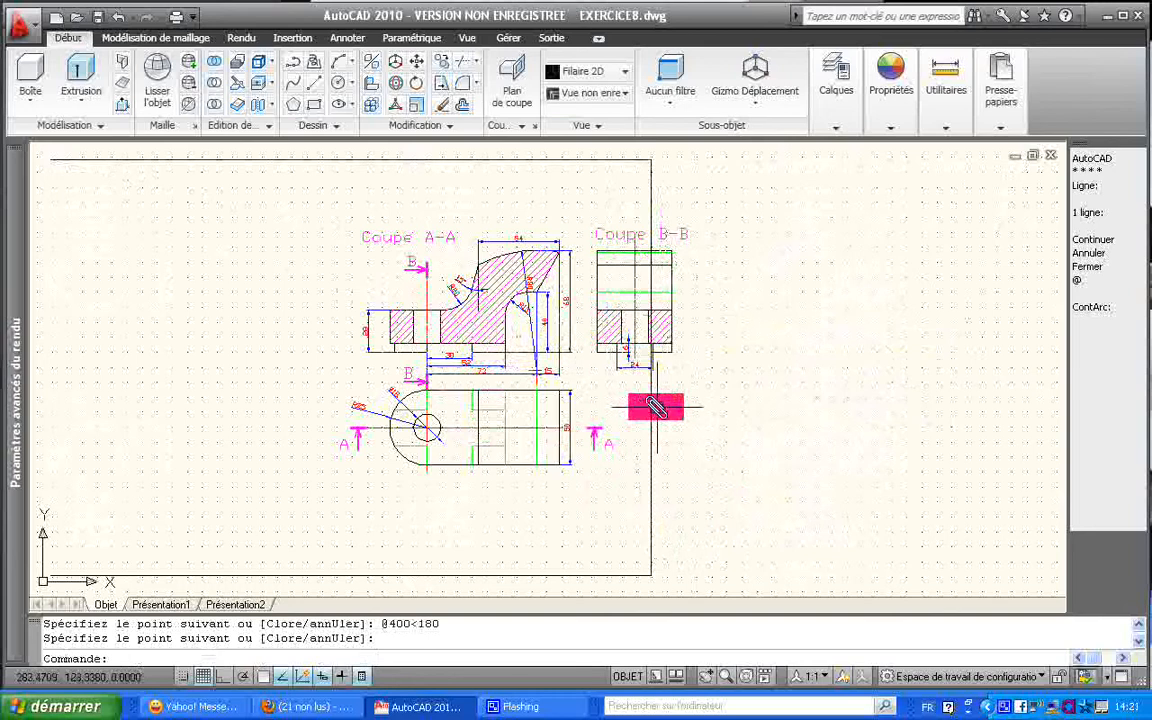
- Toggle grid snap on and back off, and switch the grid display off and back on
{"action": "key", "text": "F9"}
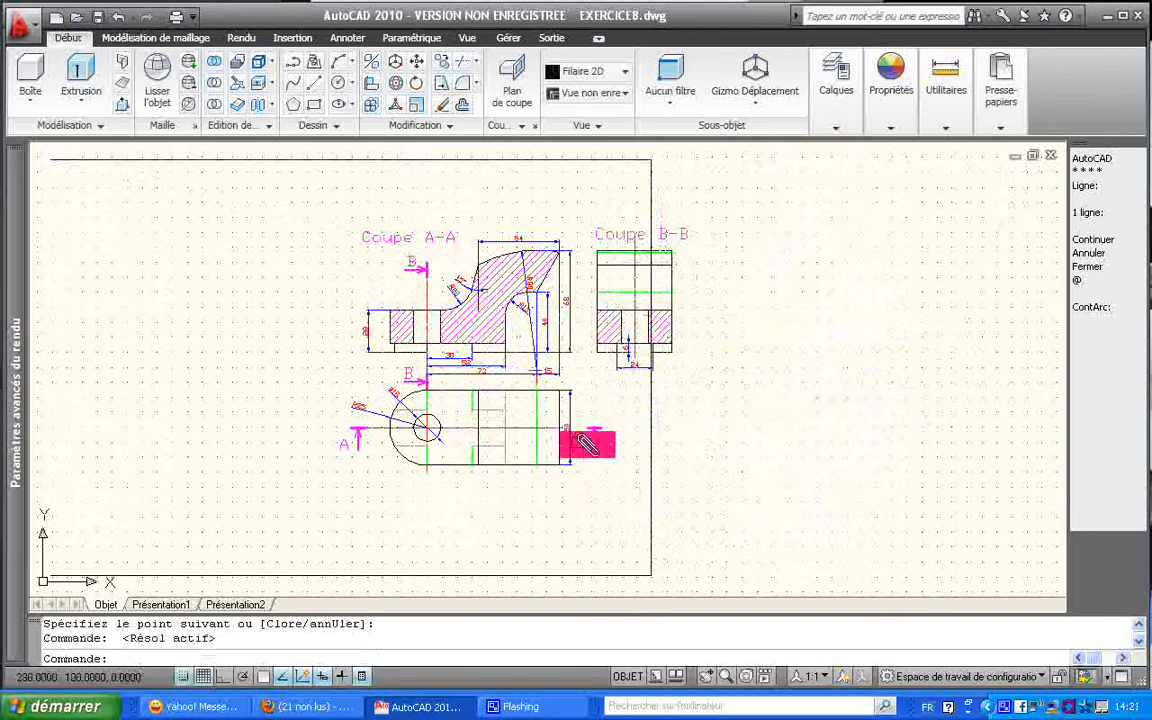
{"action": "key", "text": "F9"}
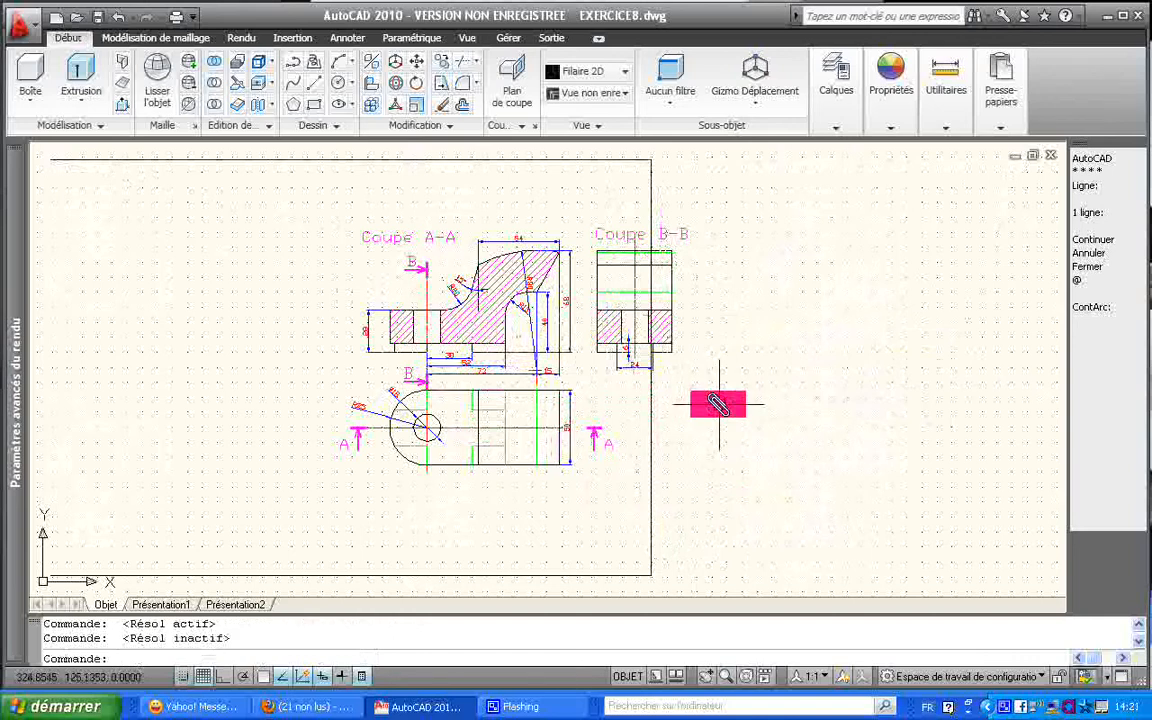
{"action": "key", "text": "F7"}
{"action": "key", "text": "F7"}
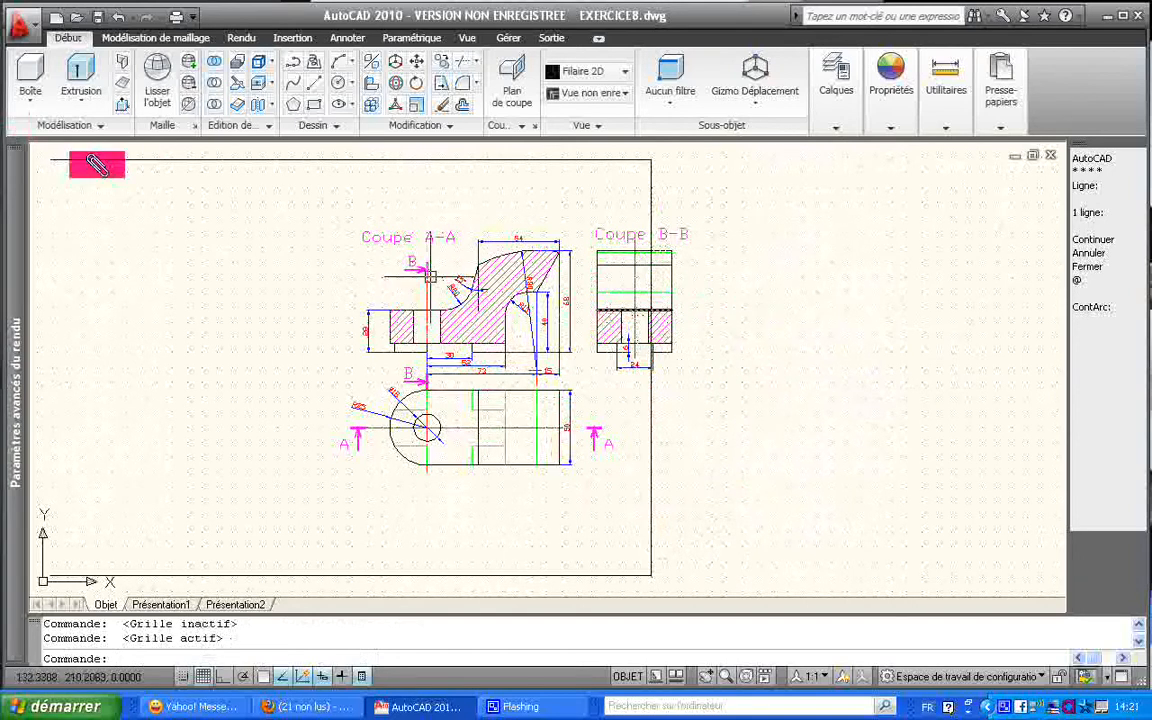
- Close the frame with a left edge line, using endpoint snaps to join the free ends of the top and bottom edges
{"action": "left_click", "coordinate": [318, 82]}
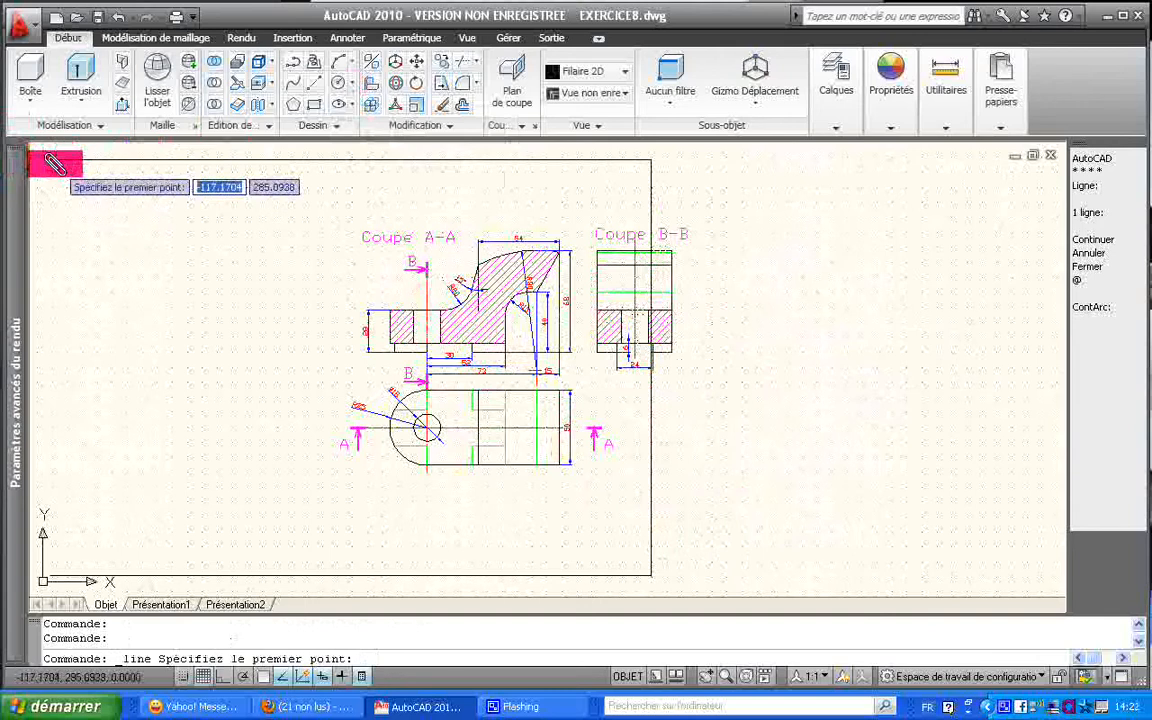
{"action": "right_click", "coordinate": [55, 163], "text": "shift"}
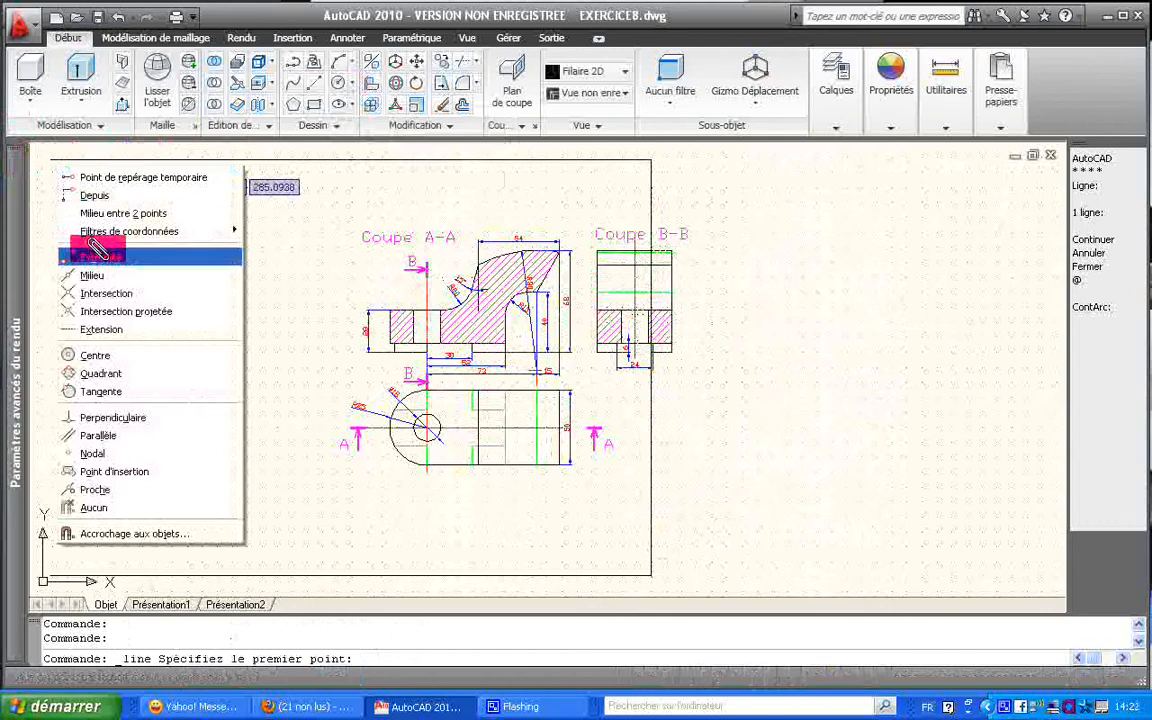
{"action": "left_click", "coordinate": [97, 256]}
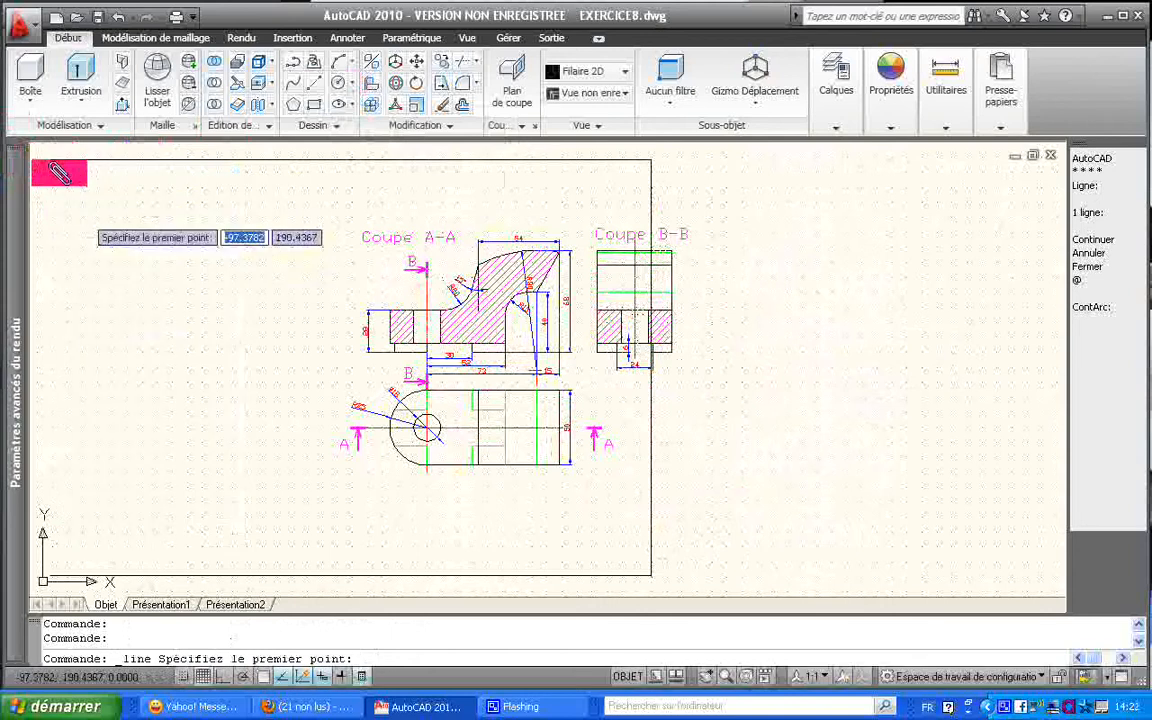
{"action": "left_click", "coordinate": [55, 163]}
{"action": "right_click", "coordinate": [71, 240], "text": "shift"}
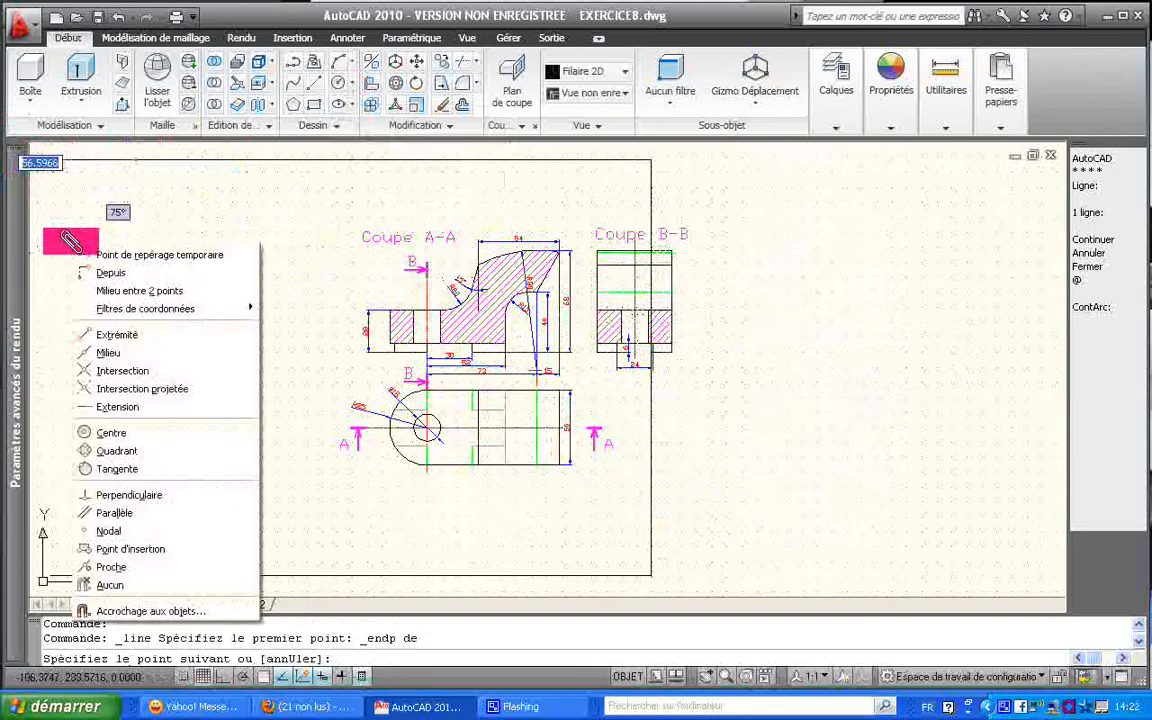
{"action": "left_click", "coordinate": [115, 331]}
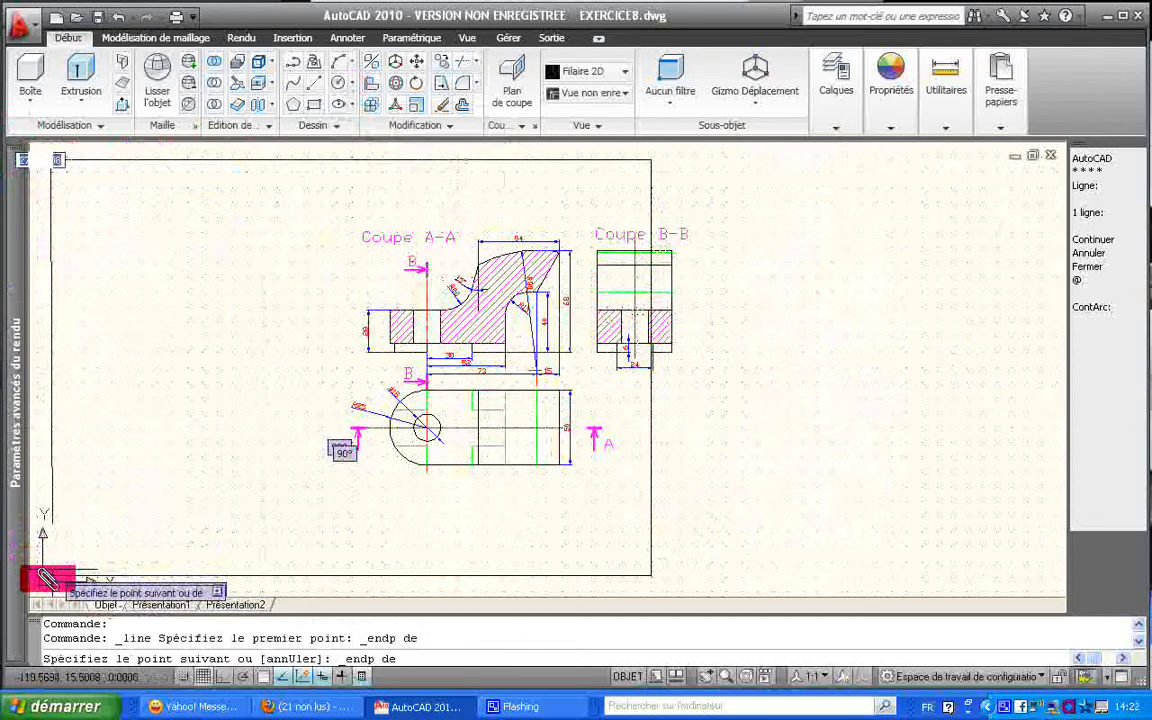
{"action": "left_click", "coordinate": [44, 580]}
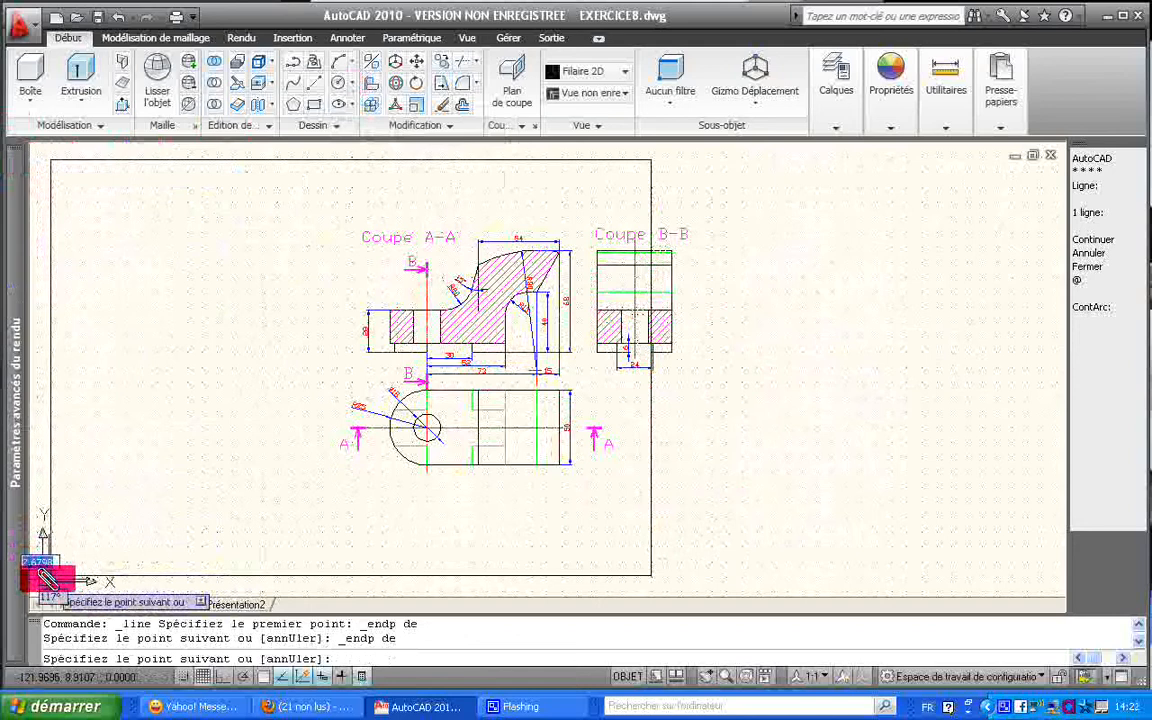
{"action": "key", "text": "Return"}
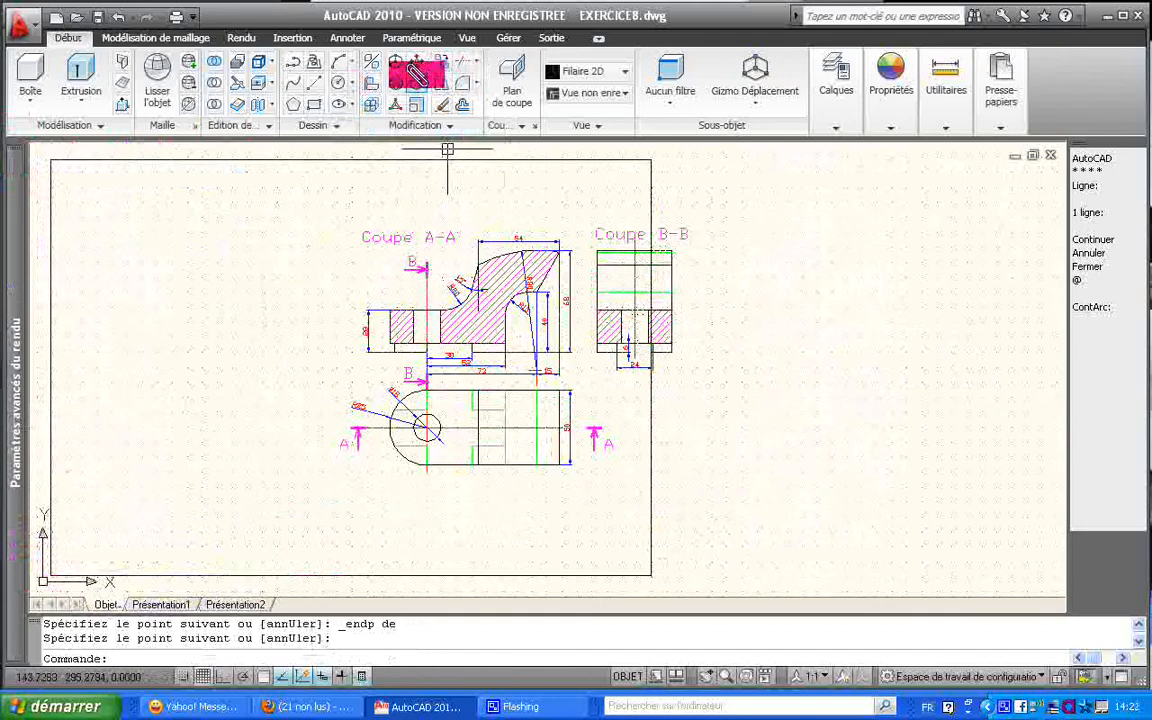
- Offset the frame's bottom edge 30 units upward into the frame
{"action": "left_click", "coordinate": [459, 103]}
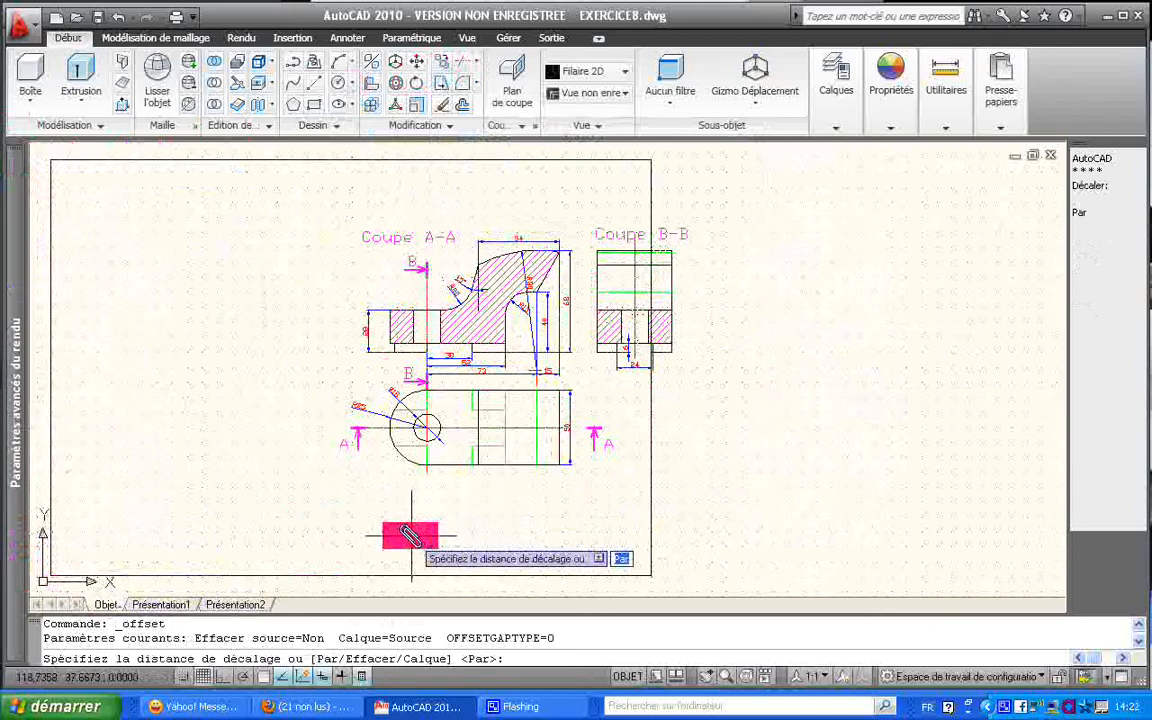
{"action": "type", "text": "30"}
{"action": "key", "text": "Return"}
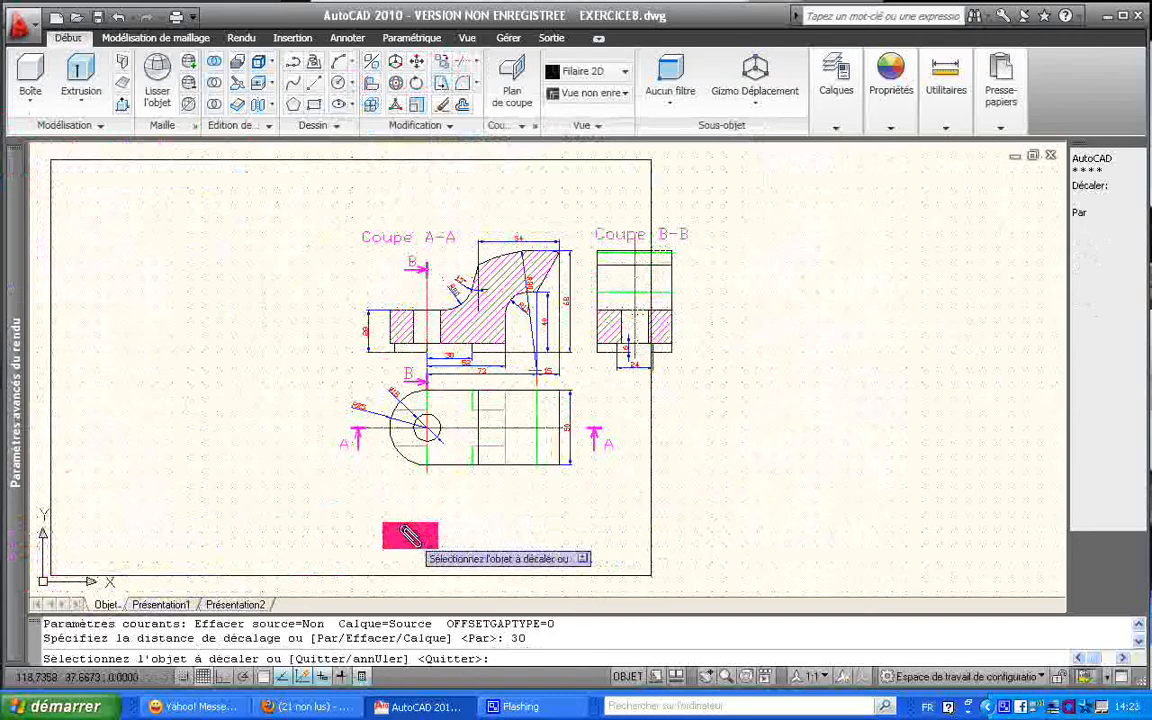
{"action": "left_click", "coordinate": [378, 575]}
{"action": "left_click", "coordinate": [381, 514]}
{"action": "key", "text": "Escape"}
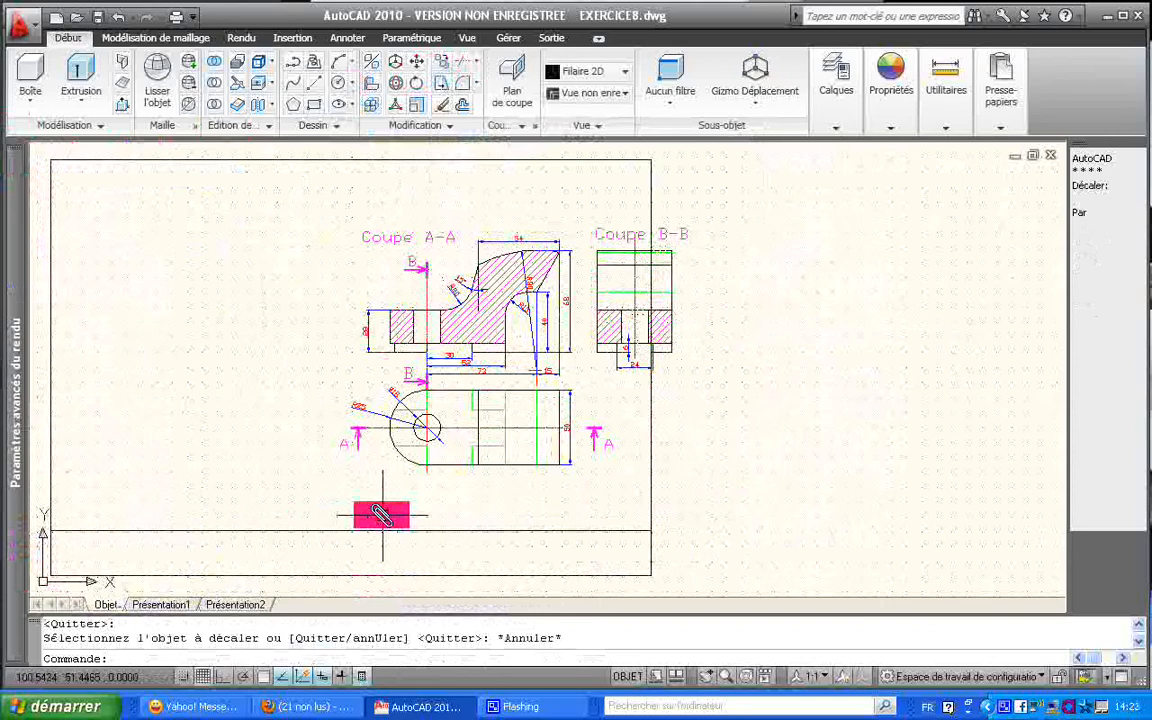
- Offset the frame's right edge 180 units inward to set the left side of the title block
{"action": "key", "text": "Return"}
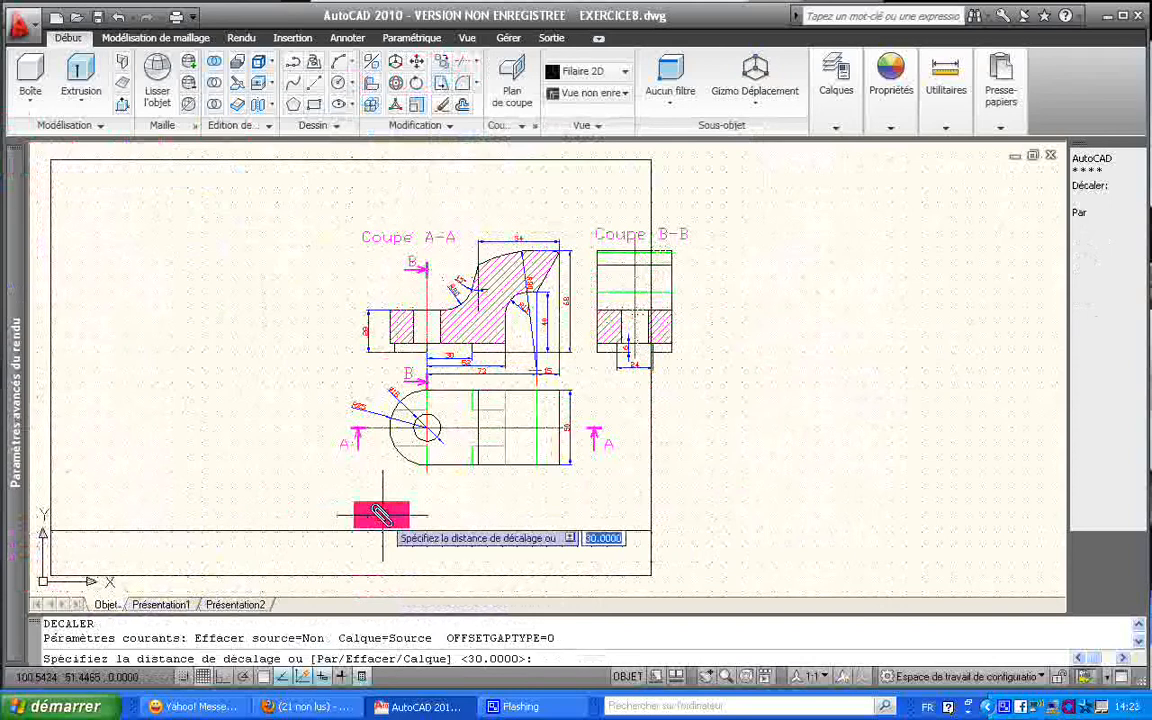
{"action": "type", "text": "180"}
{"action": "key", "text": "Return"}
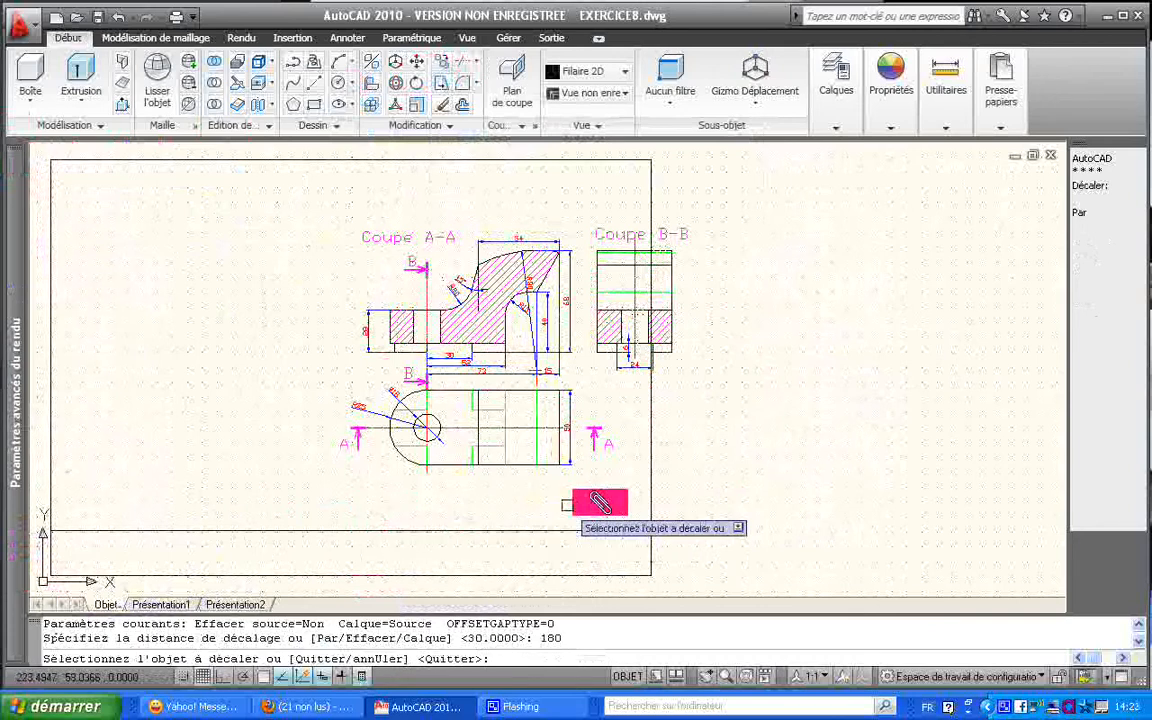
{"action": "left_click", "coordinate": [648, 511]}
{"action": "left_click", "coordinate": [529, 501]}
{"action": "key", "text": "Escape"}
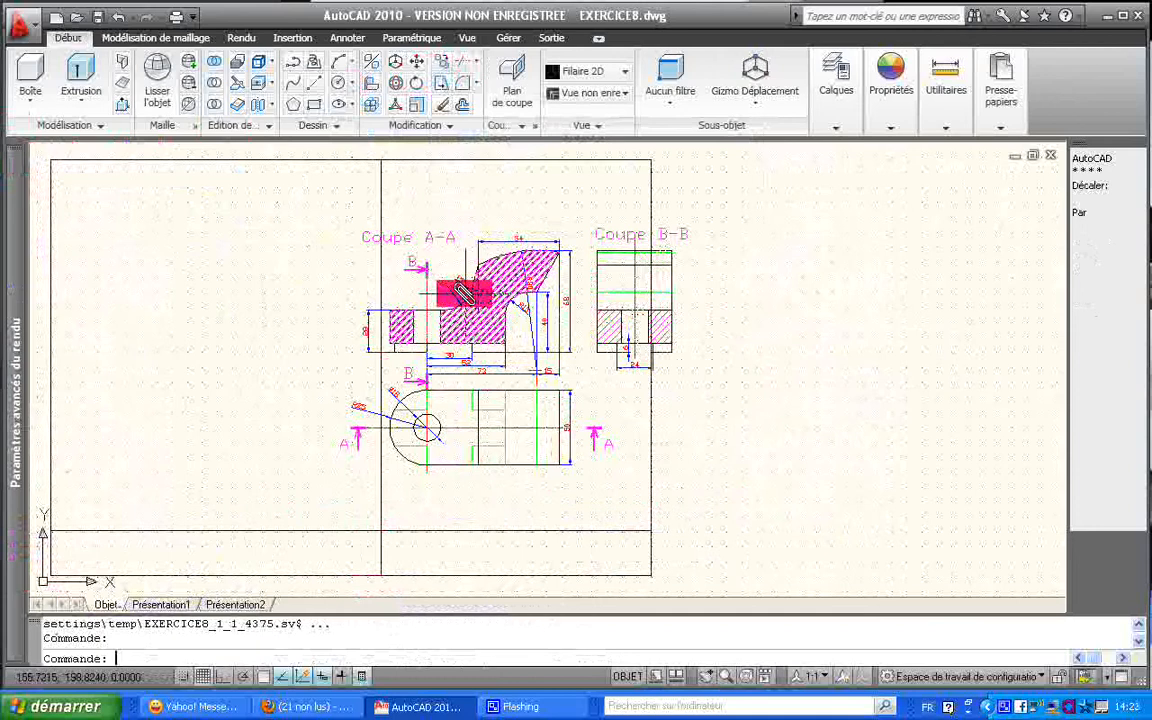
- Trim the two offset lines against each other so only the title block's rectangular outline remains in the frame's lower-right corner
{"action": "left_click", "coordinate": [459, 59]}
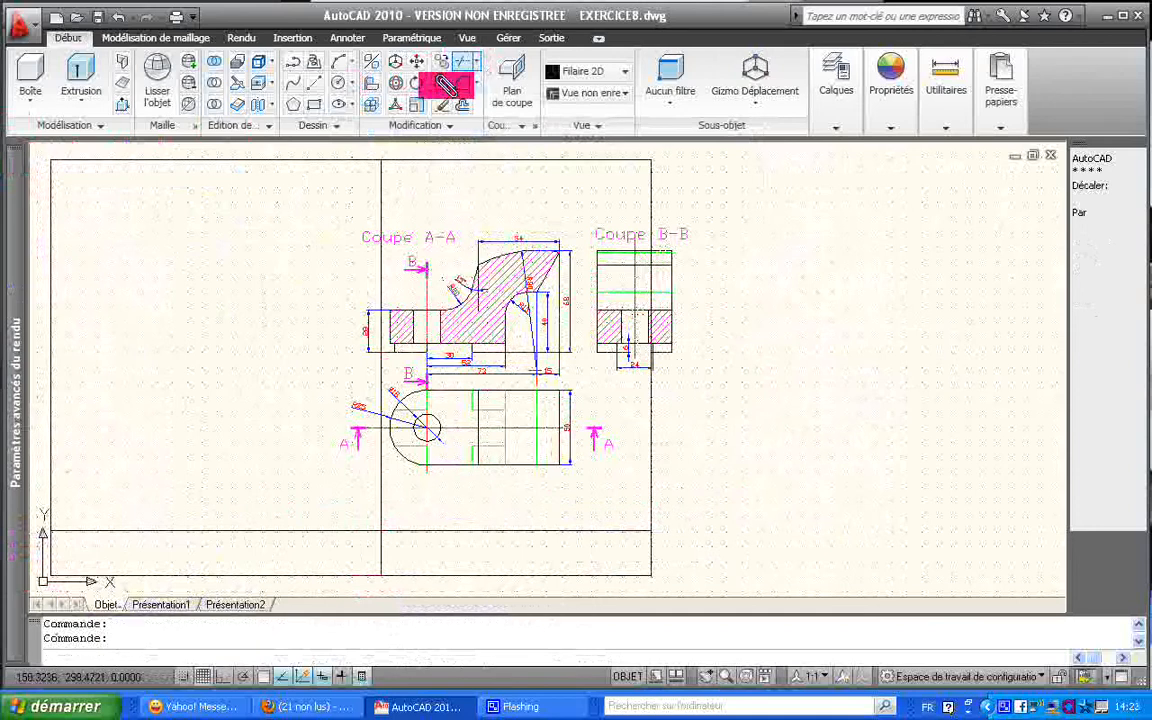
{"action": "left_click", "coordinate": [447, 86]}
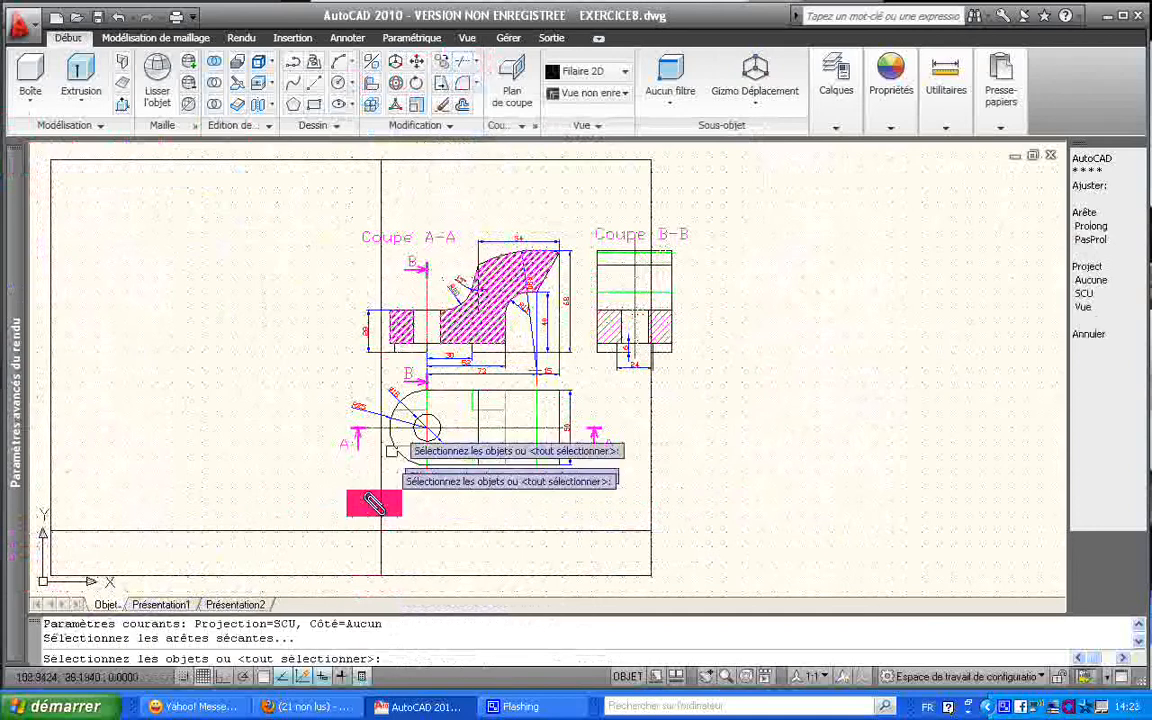
{"action": "left_click", "coordinate": [380, 511]}
{"action": "left_click", "coordinate": [358, 531]}
{"action": "key", "text": "Return"}
{"action": "left_click", "coordinate": [358, 531]}
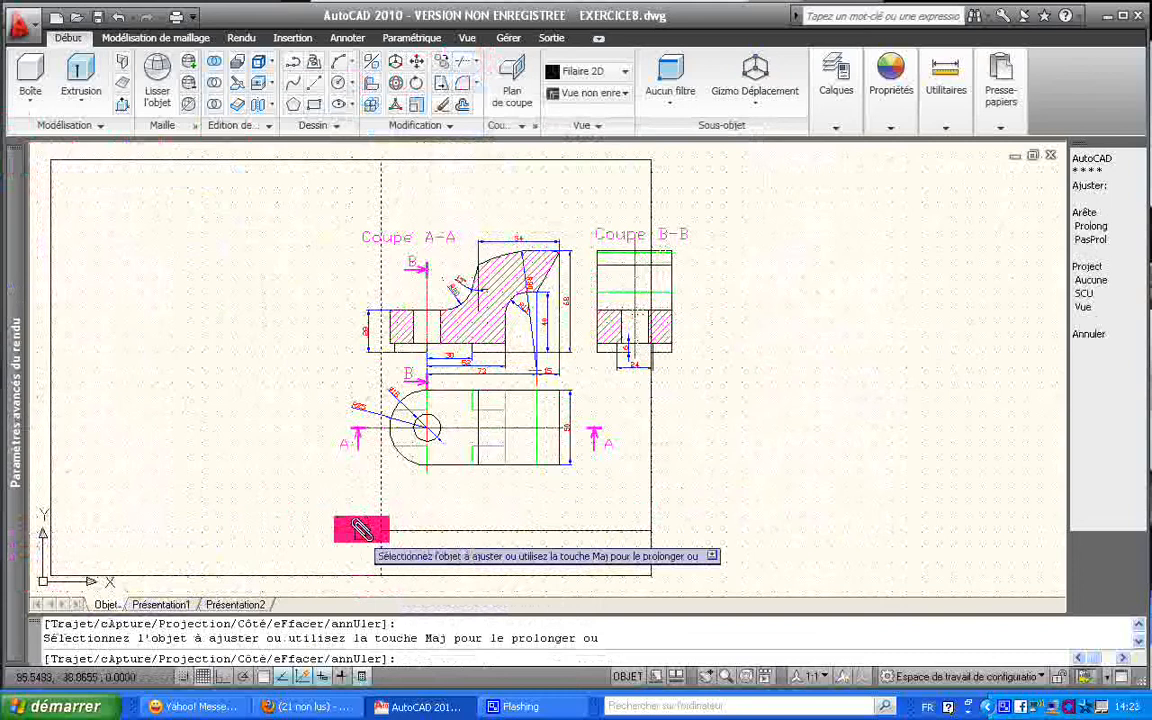
{"action": "left_click", "coordinate": [373, 512]}
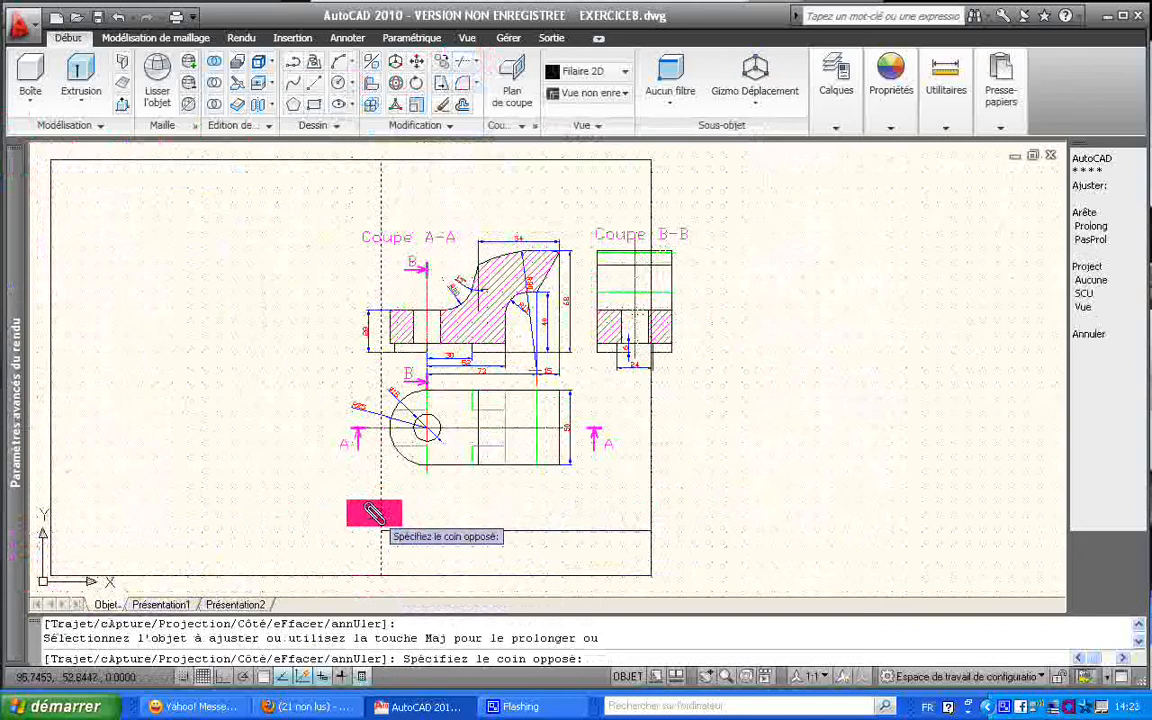
{"action": "left_click", "coordinate": [375, 512]}
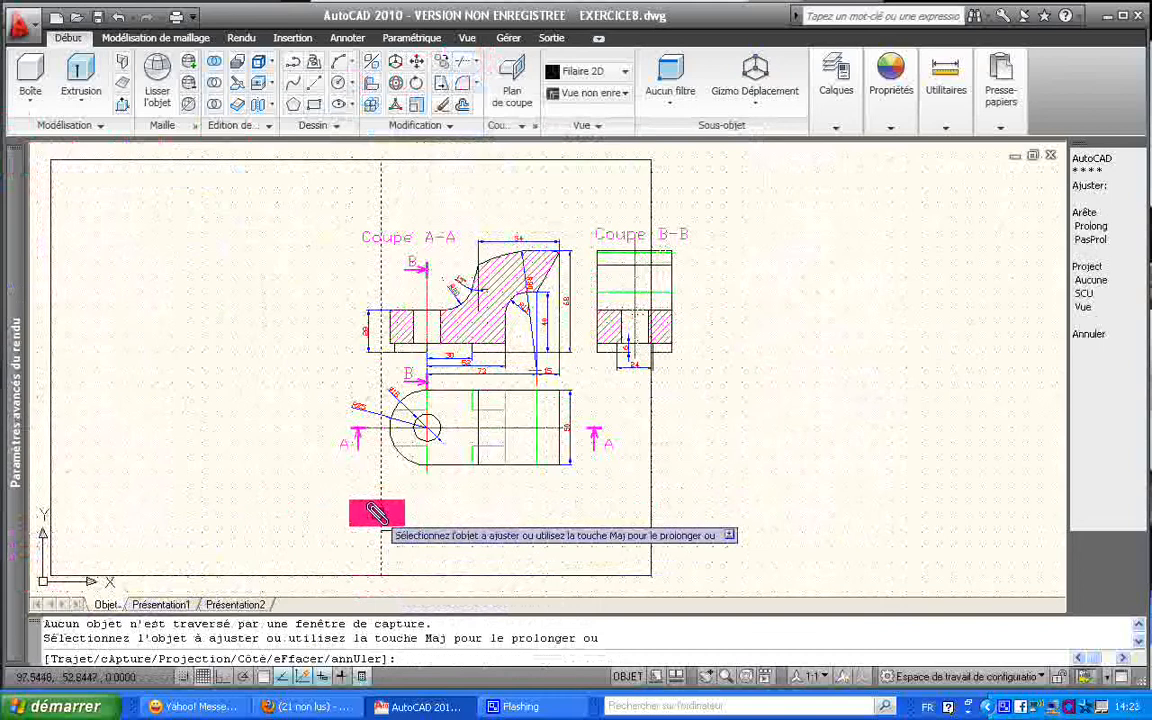
{"action": "key", "text": "Escape"}
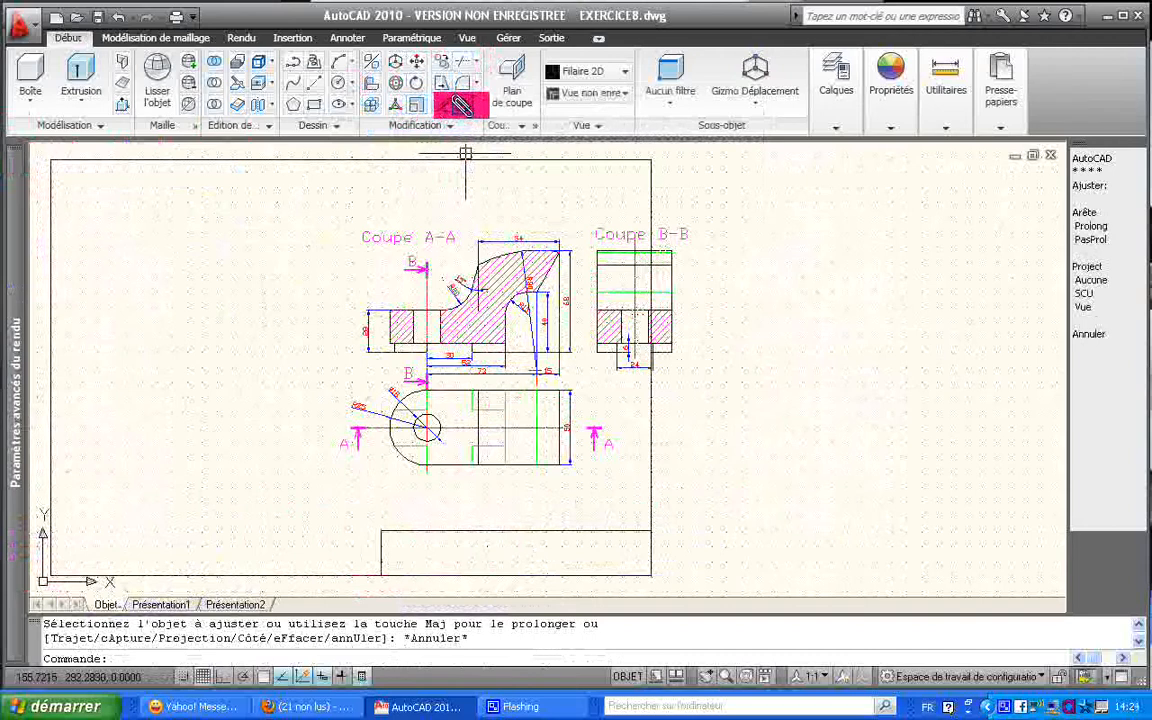
- Offset the frame's right edge 50 units inward to add a vertical divider through the title block
{"action": "left_click", "coordinate": [460, 104]}
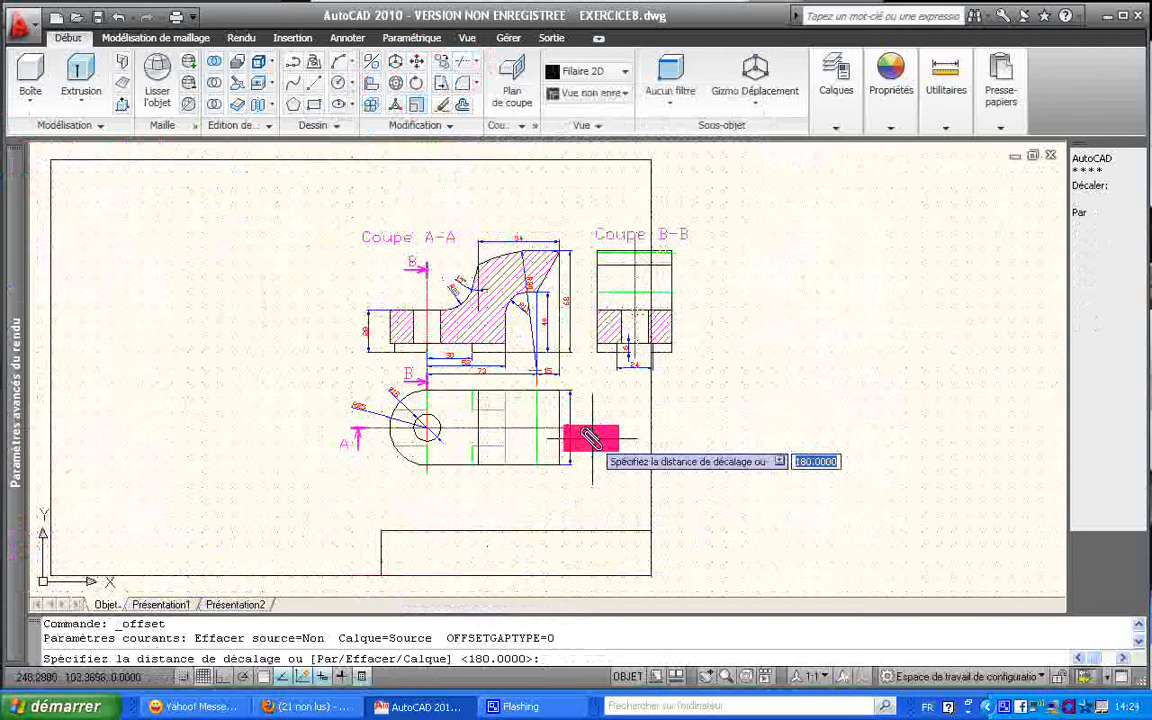
{"action": "type", "text": "50"}
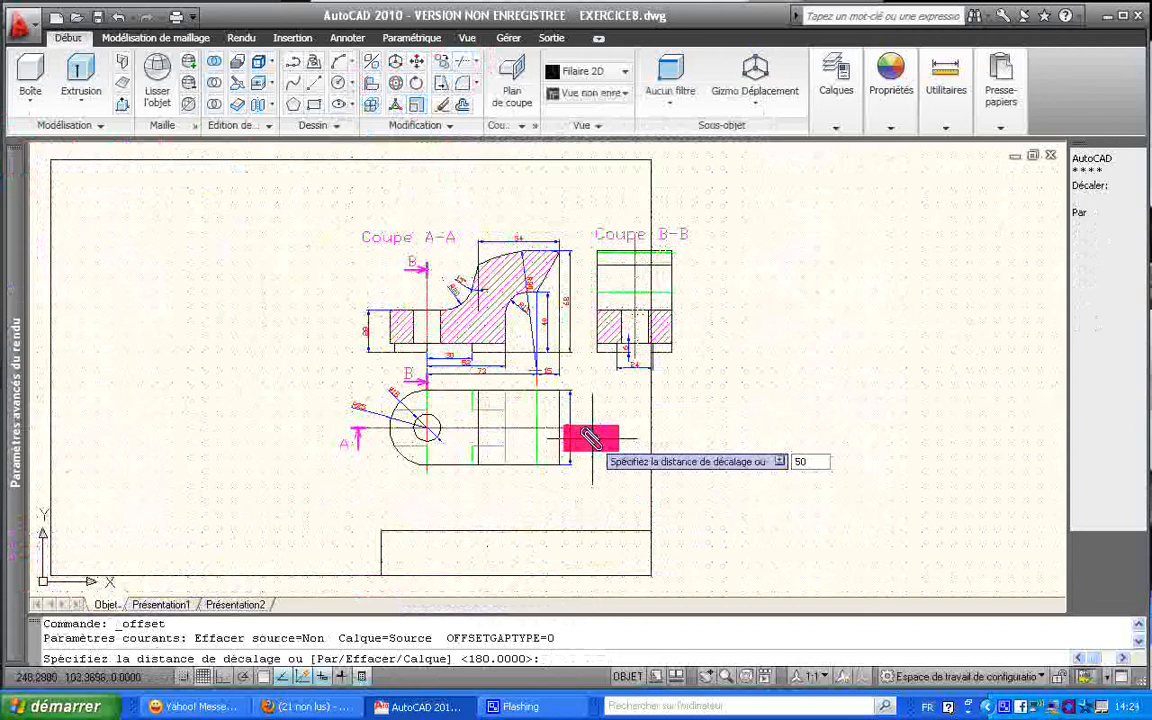
{"action": "key", "text": "Return"}
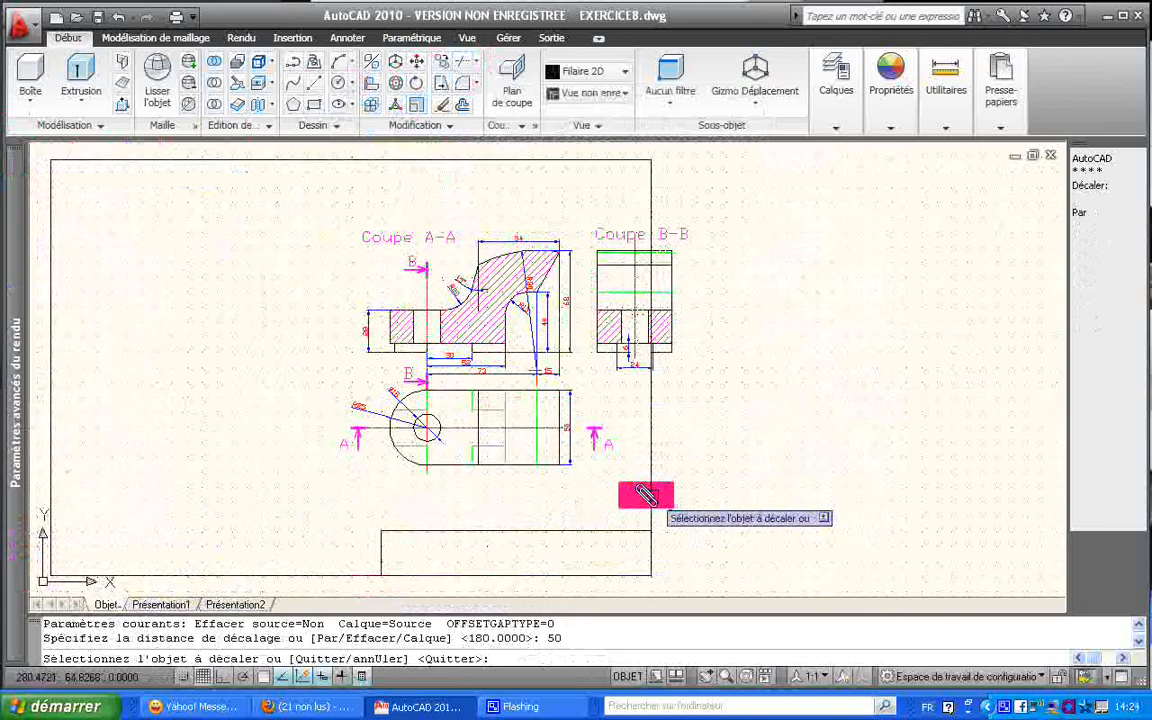
{"action": "left_click", "coordinate": [646, 494]}
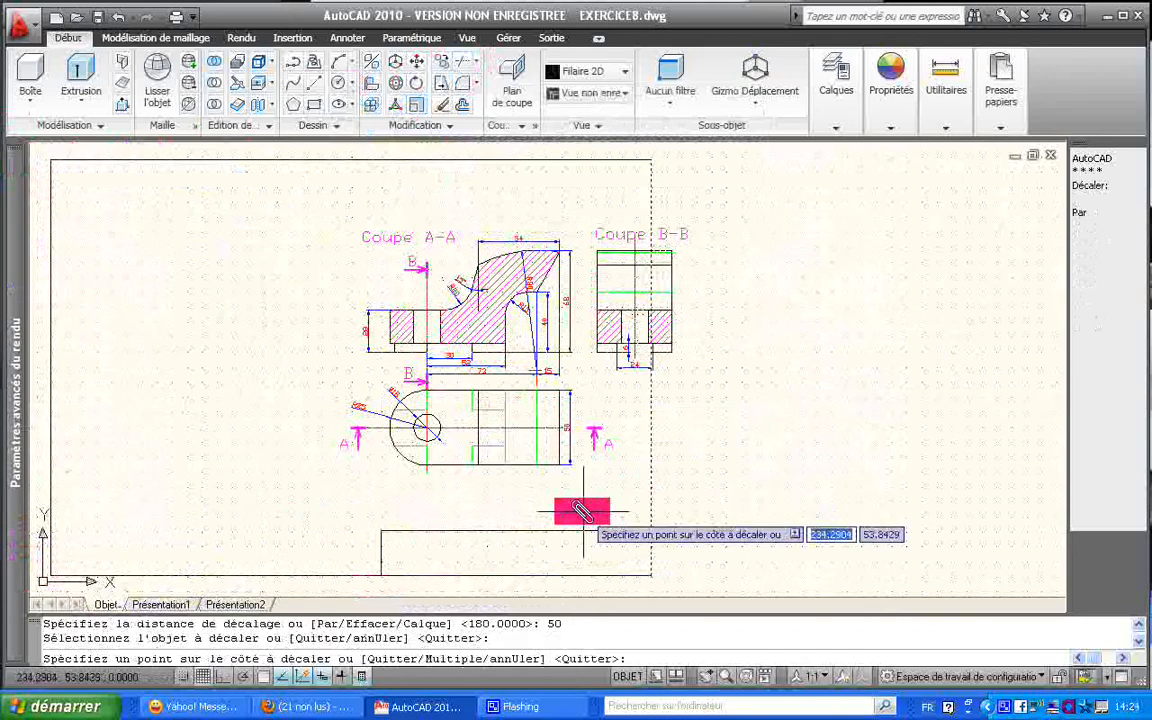
{"action": "left_click", "coordinate": [583, 511]}
{"action": "key", "text": "Escape"}
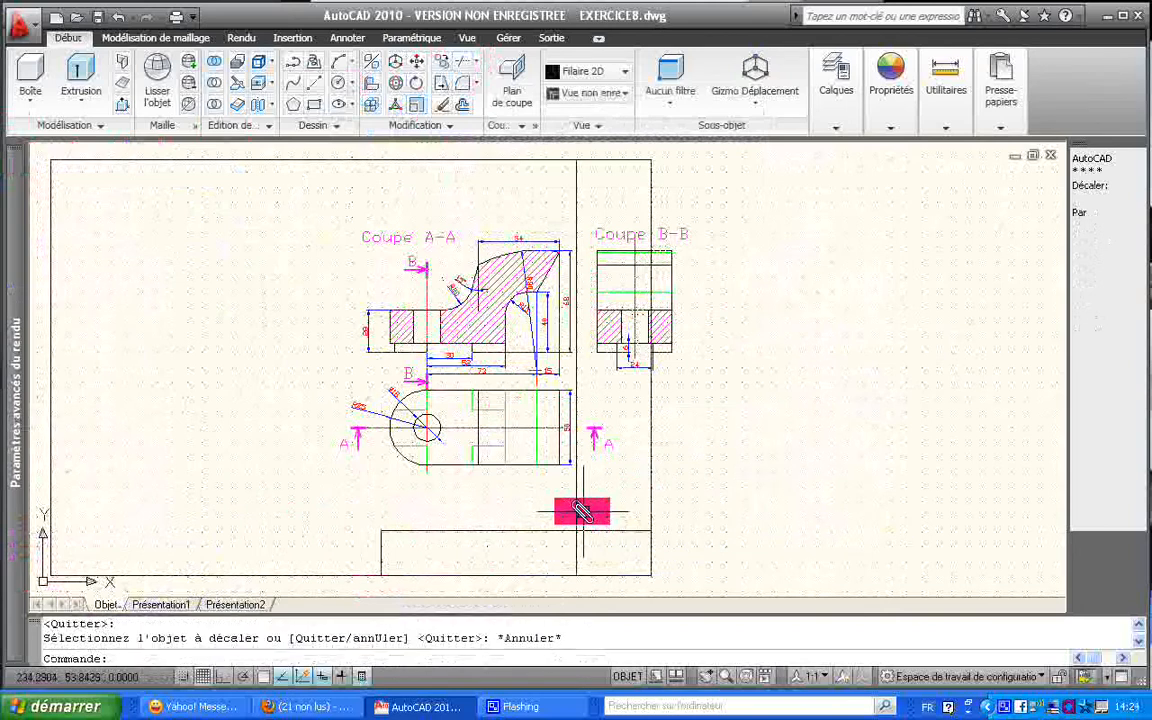
- Create two title block row lines by offsetting the frame's bottom edge 10 units upward and the title block's top edge 10 units downward
{"action": "key", "text": "Return"}
{"action": "type", "text": "10"}
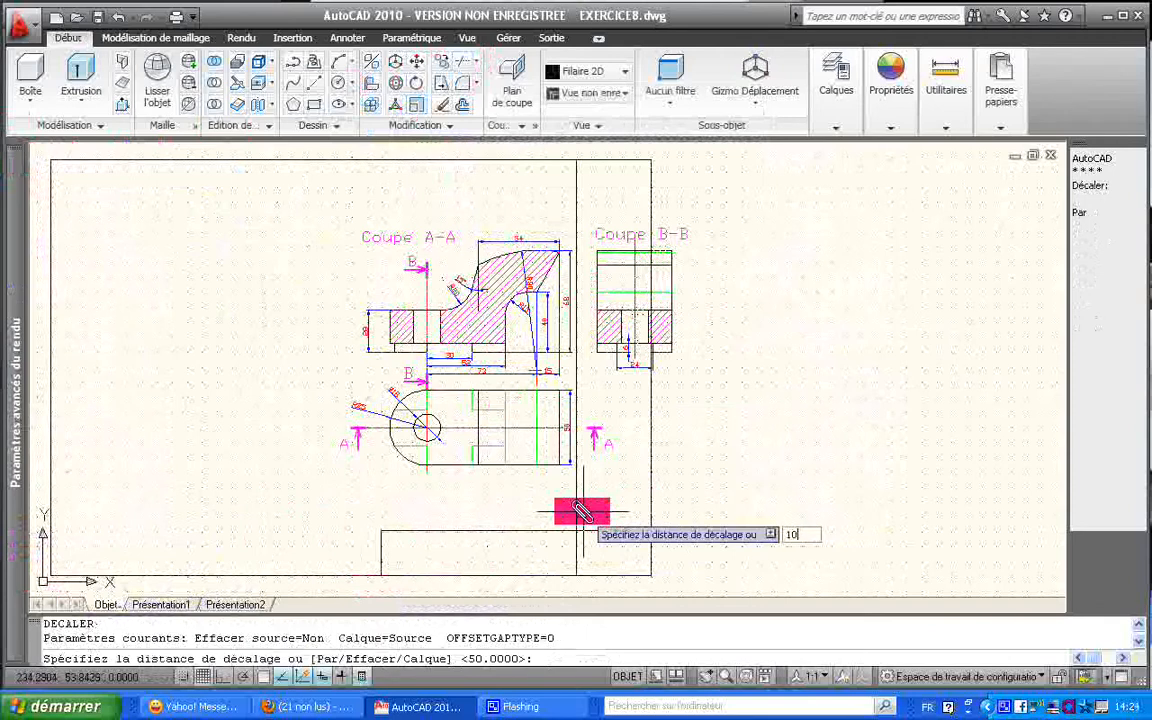
{"action": "key", "text": "Return"}
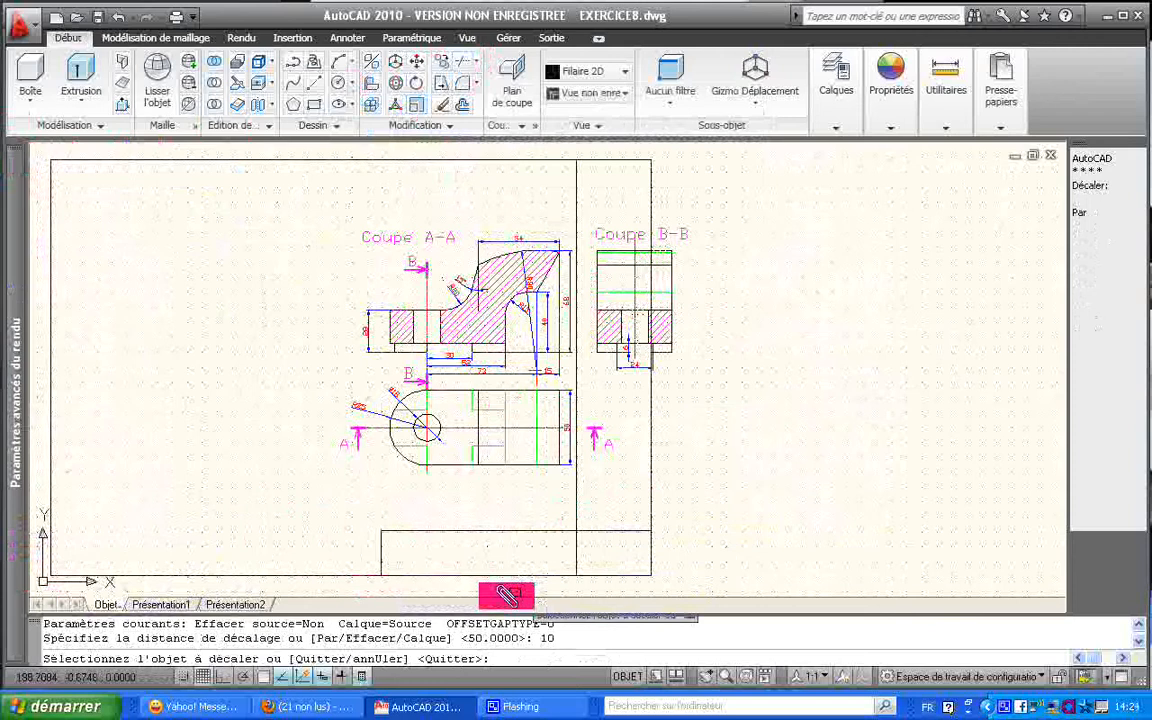
{"action": "left_click", "coordinate": [505, 574]}
{"action": "left_click", "coordinate": [505, 503]}
{"action": "left_click", "coordinate": [483, 531]}
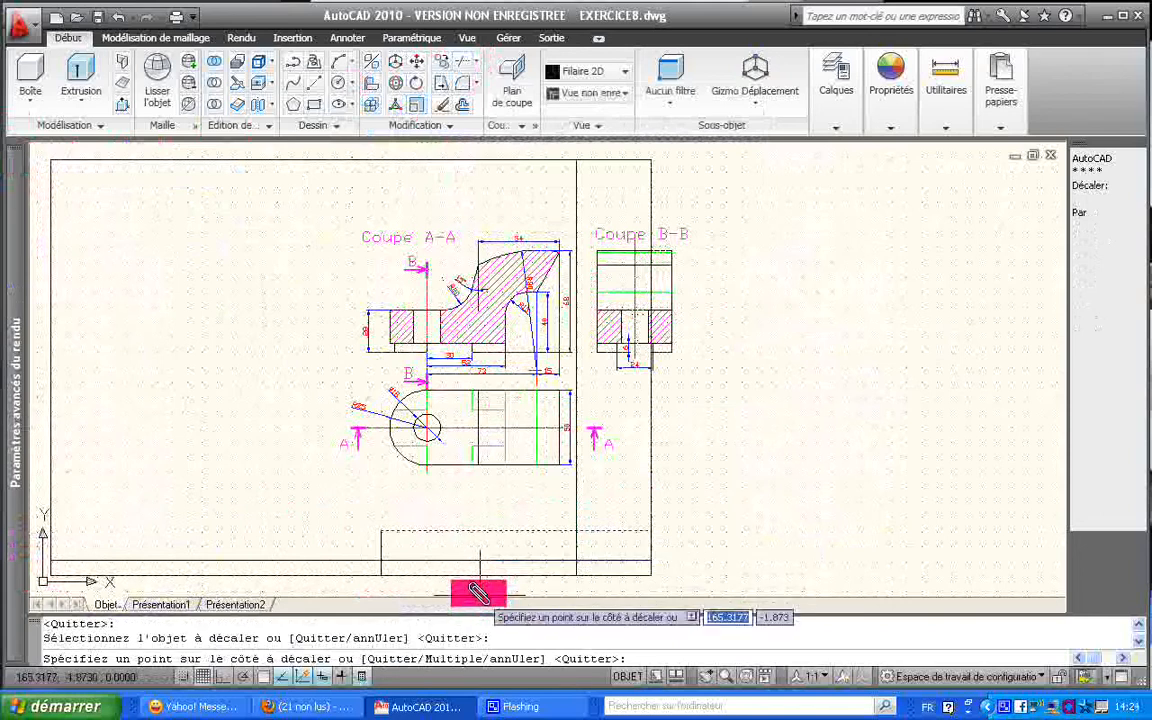
{"action": "left_click", "coordinate": [478, 589]}
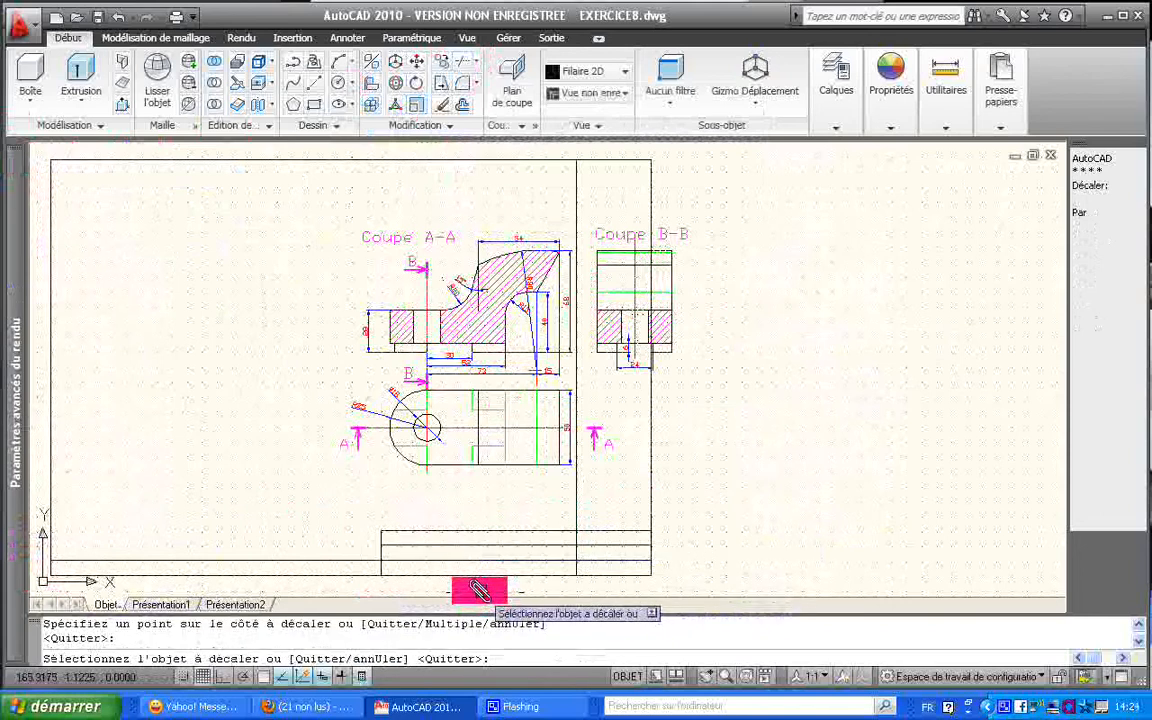
{"action": "key", "text": "Escape"}
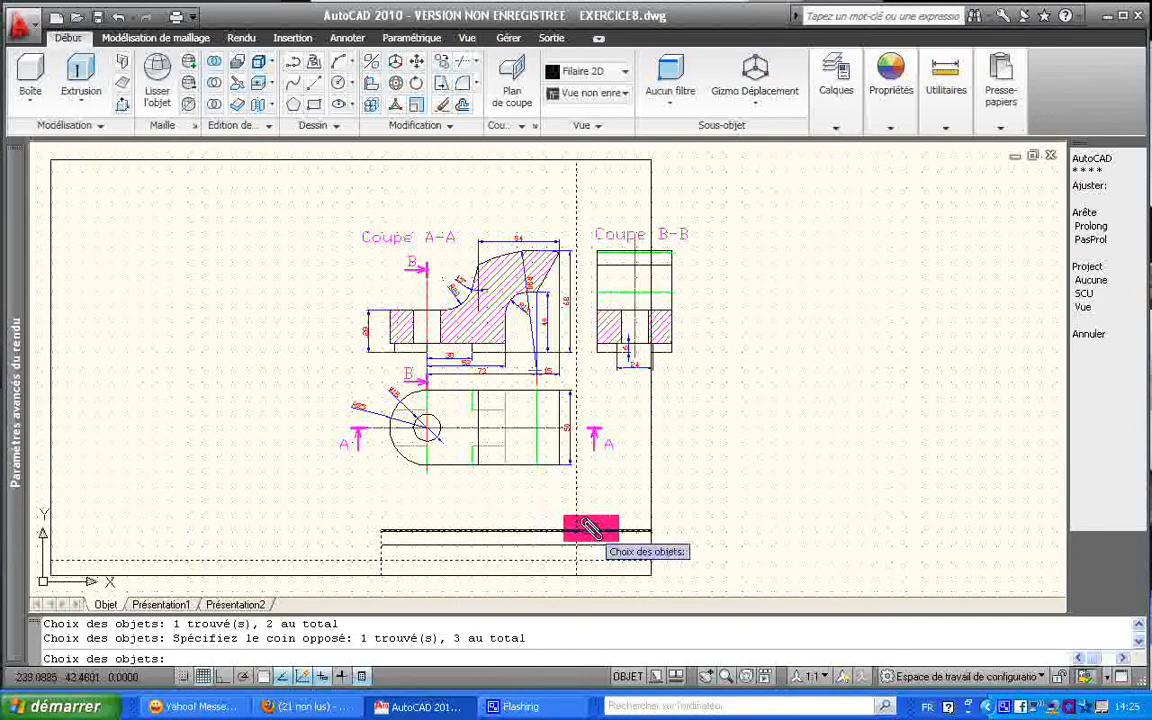
- Trim the vertical divider above the title block and the lower row line beyond the block's left edge
{"action": "left_click", "coordinate": [589, 530]}
{"action": "key", "text": "Return"}
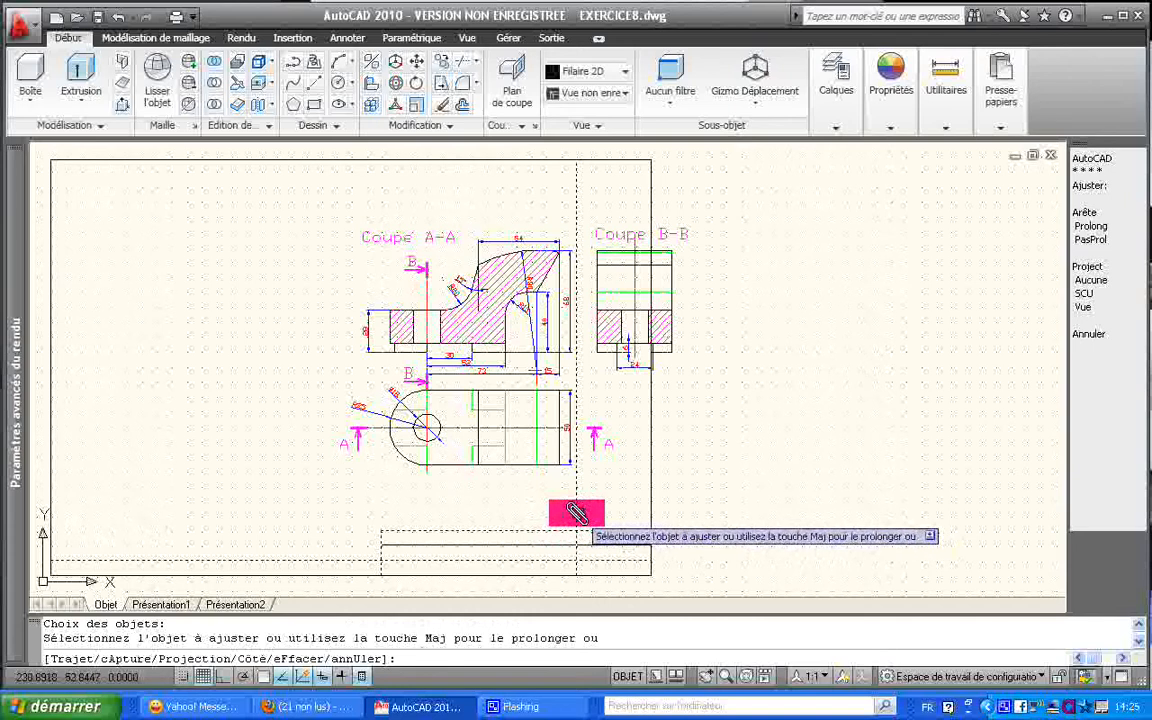
{"action": "left_click", "coordinate": [576, 513]}
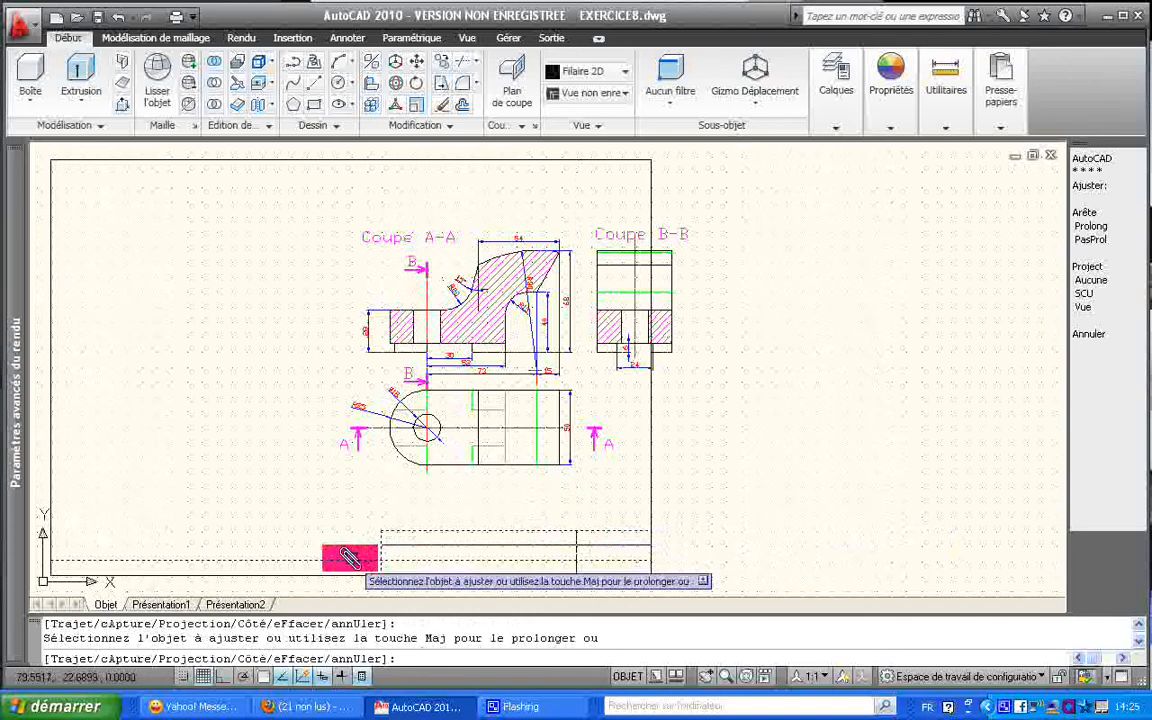
{"action": "key", "text": "Escape"}
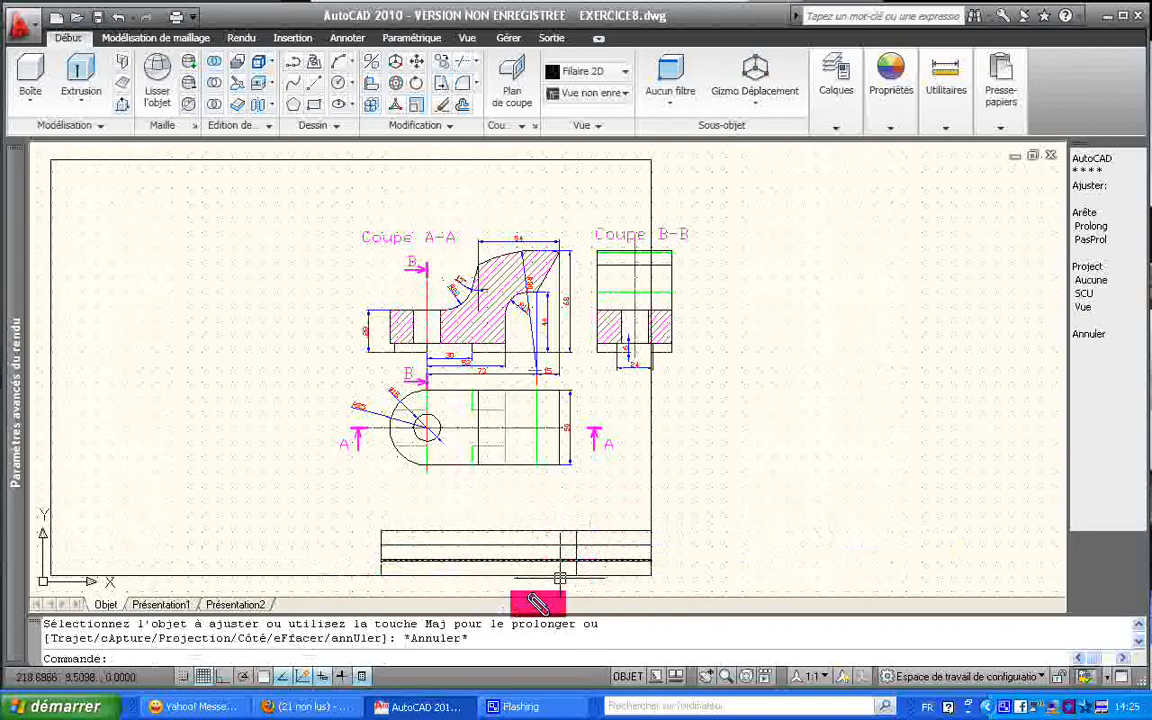
- Stretch the upper end of the title block's left edge upward by about 21.5 units using its grip
{"action": "left_click", "coordinate": [380, 540]}
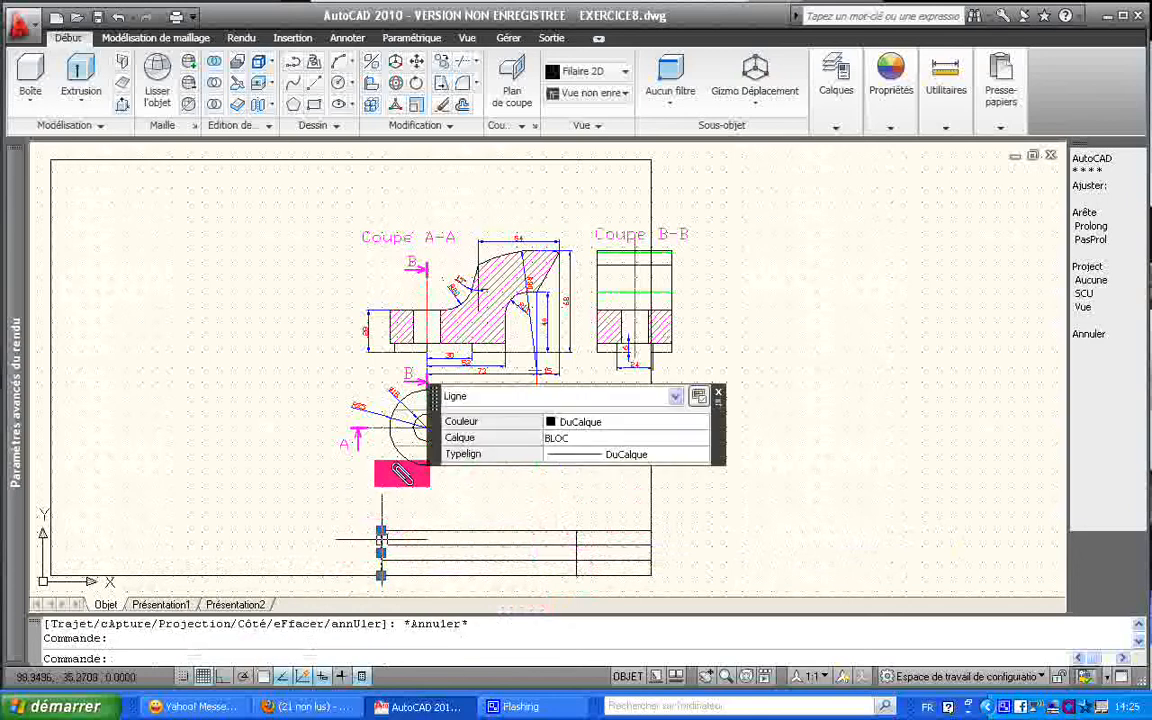
{"action": "left_click", "coordinate": [380, 528]}
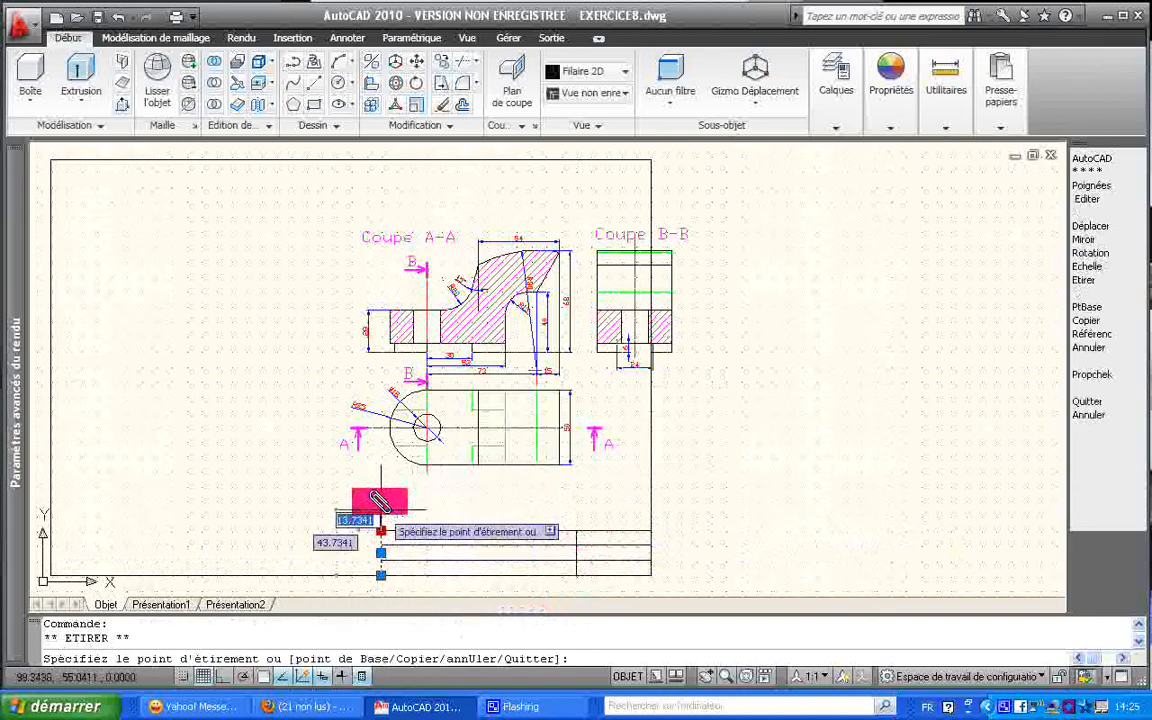
{"action": "left_click", "coordinate": [380, 497]}
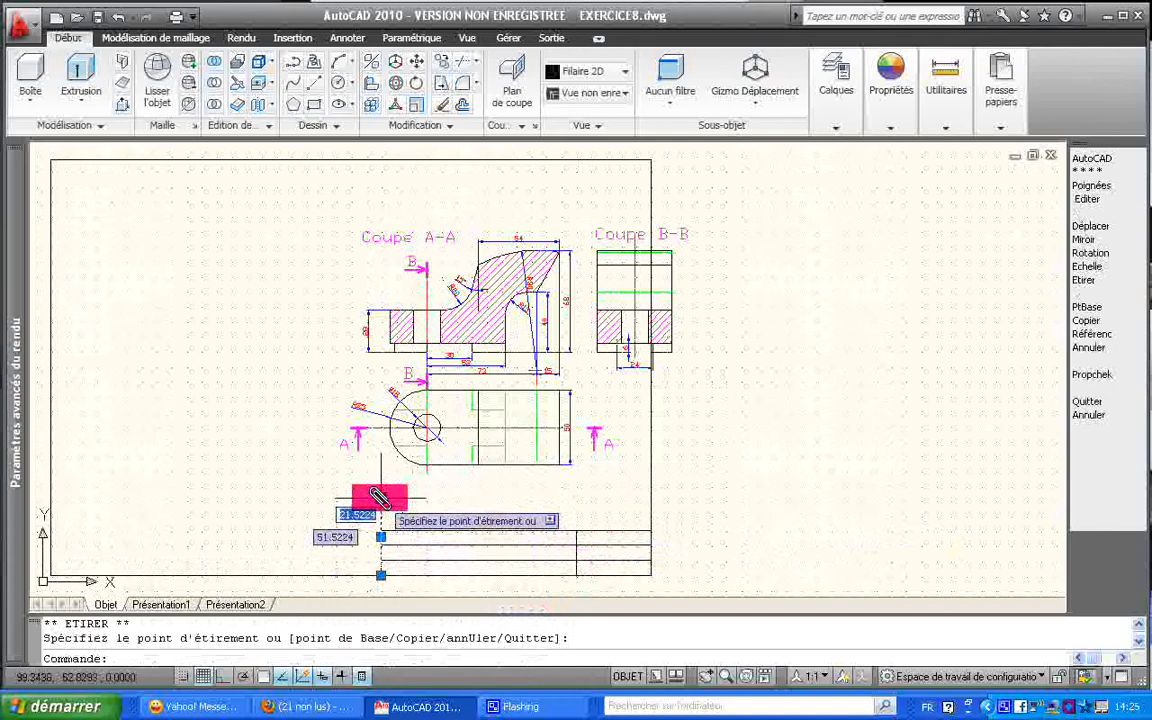
{"action": "key", "text": "ctrl+z"}
{"action": "key", "text": "ctrl+z"}
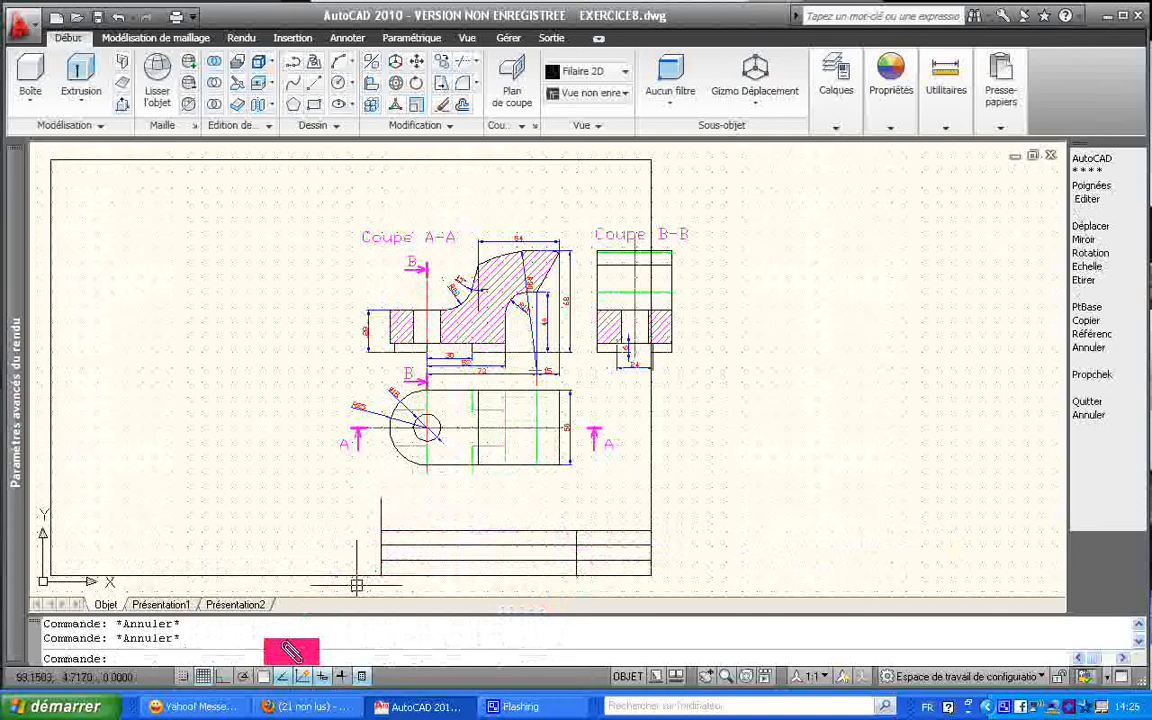
- Start writing a block file with WBLOC and set its base point at the frame's lower-left corner using an endpoint snap
{"action": "type", "text": "wbloc"}
{"action": "key", "text": "Return"}
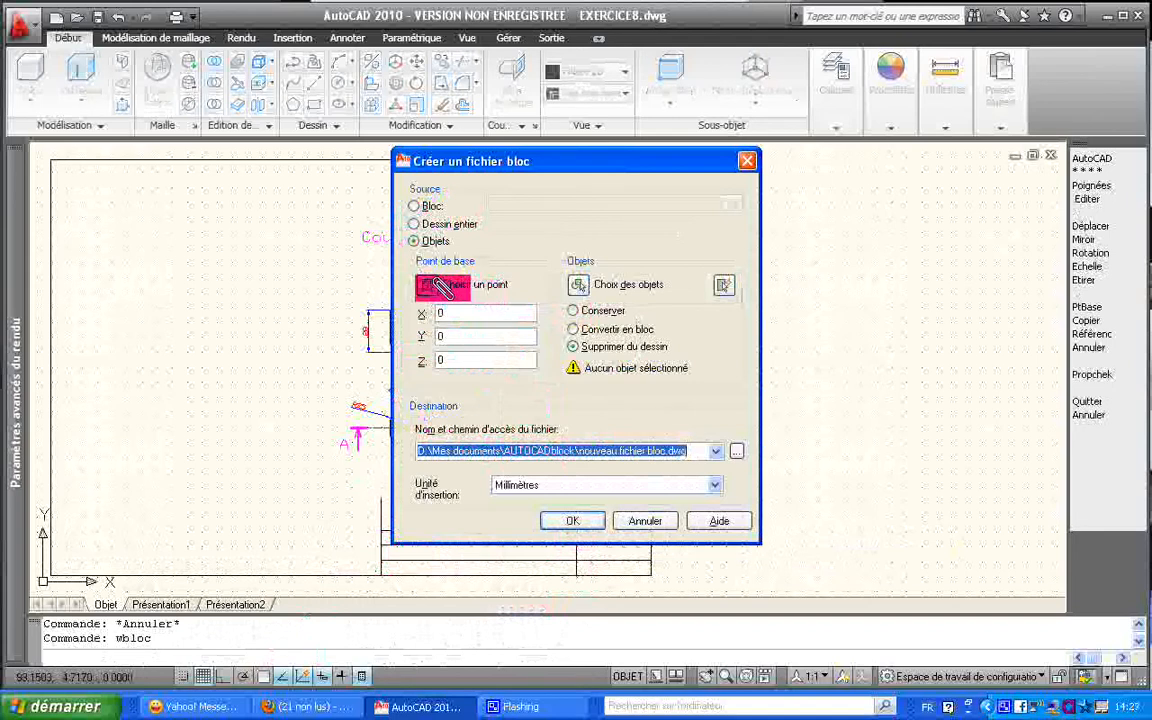
{"action": "left_click", "coordinate": [428, 287]}
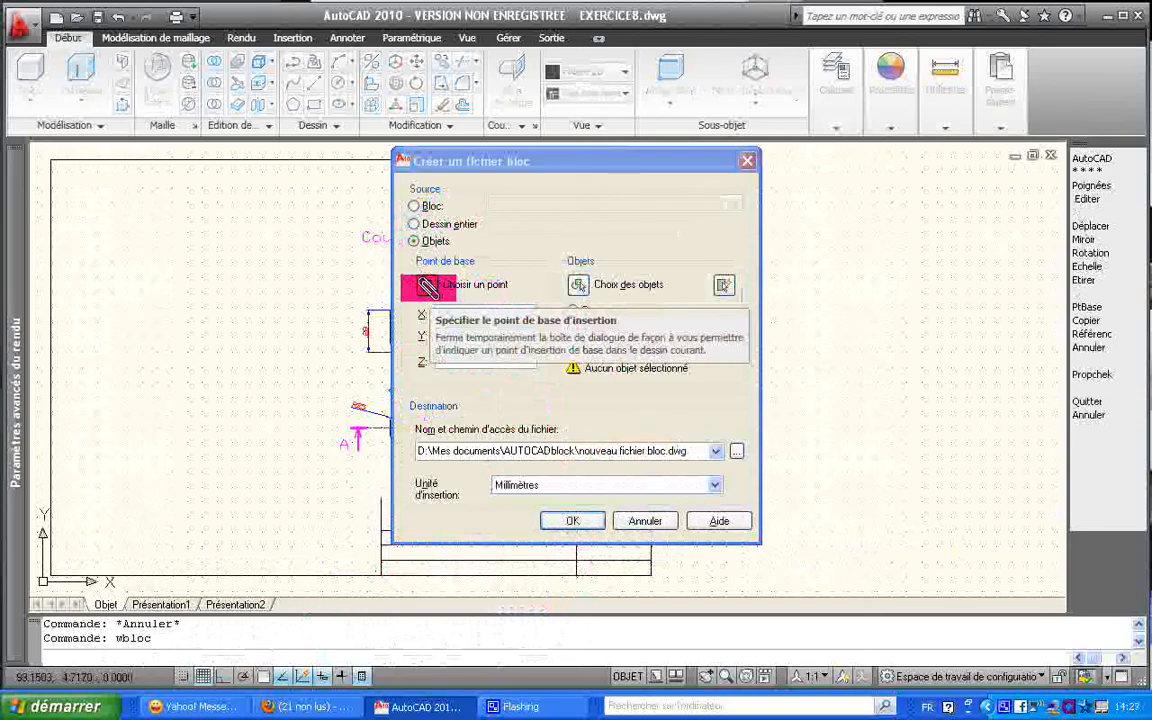
{"action": "right_click", "coordinate": [78, 541], "text": "shift"}
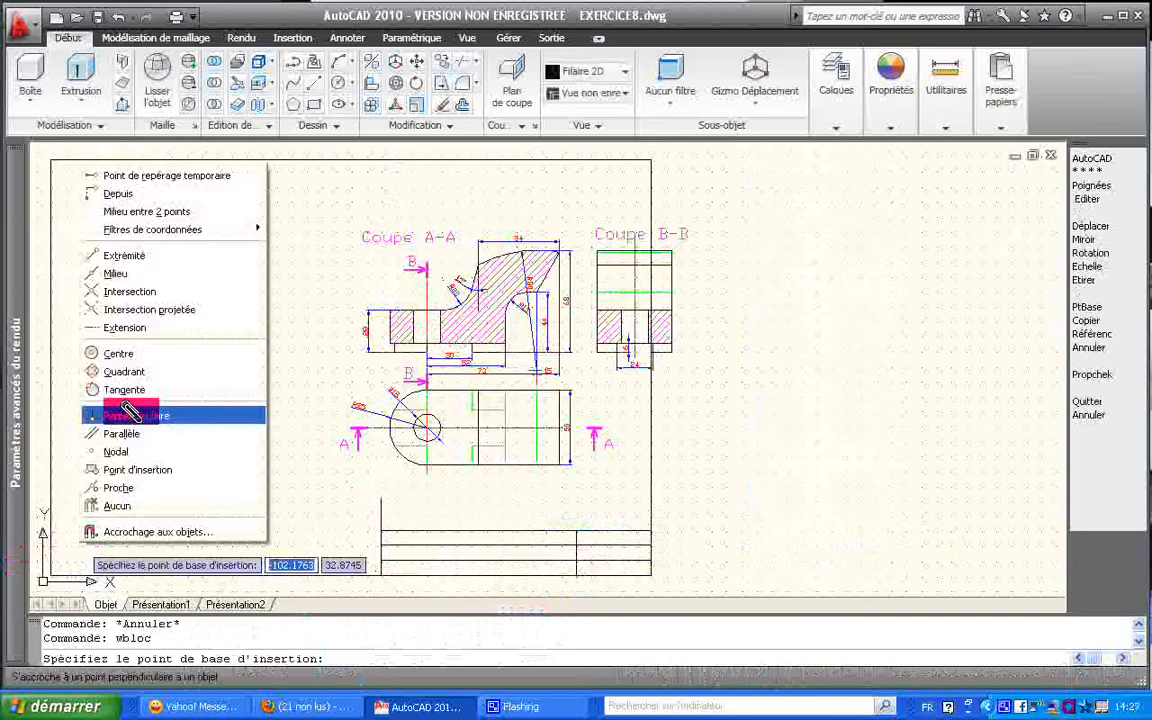
{"action": "left_click", "coordinate": [155, 257]}
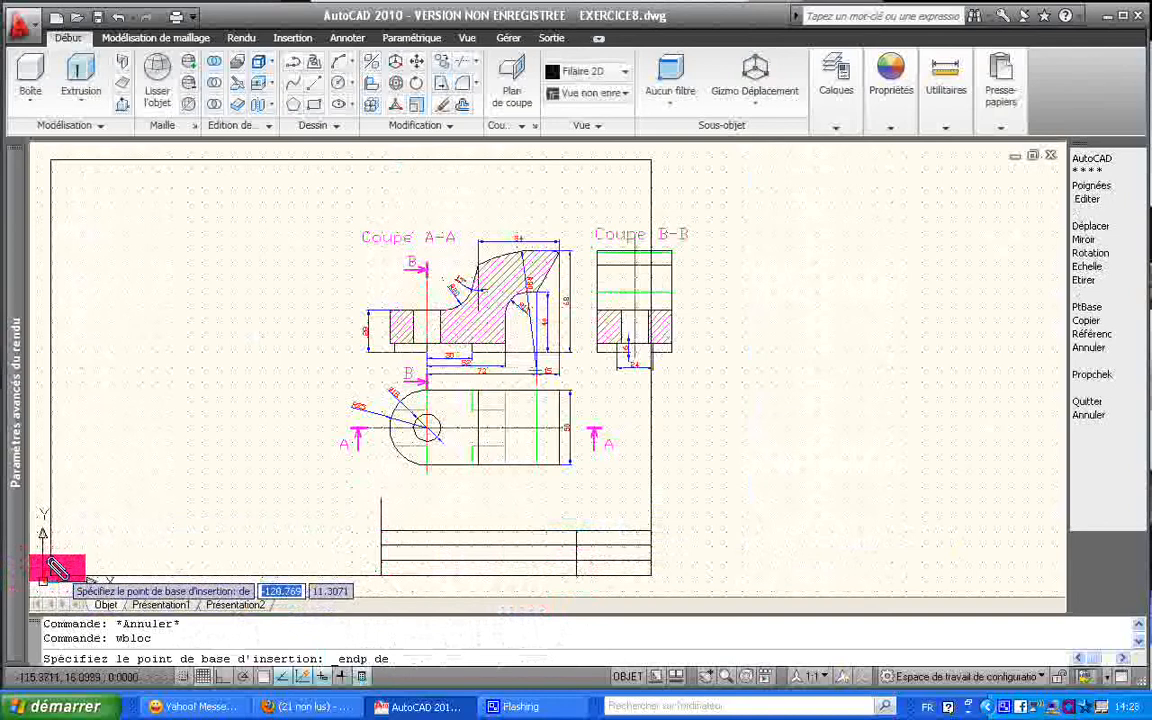
{"action": "left_click", "coordinate": [55, 566]}
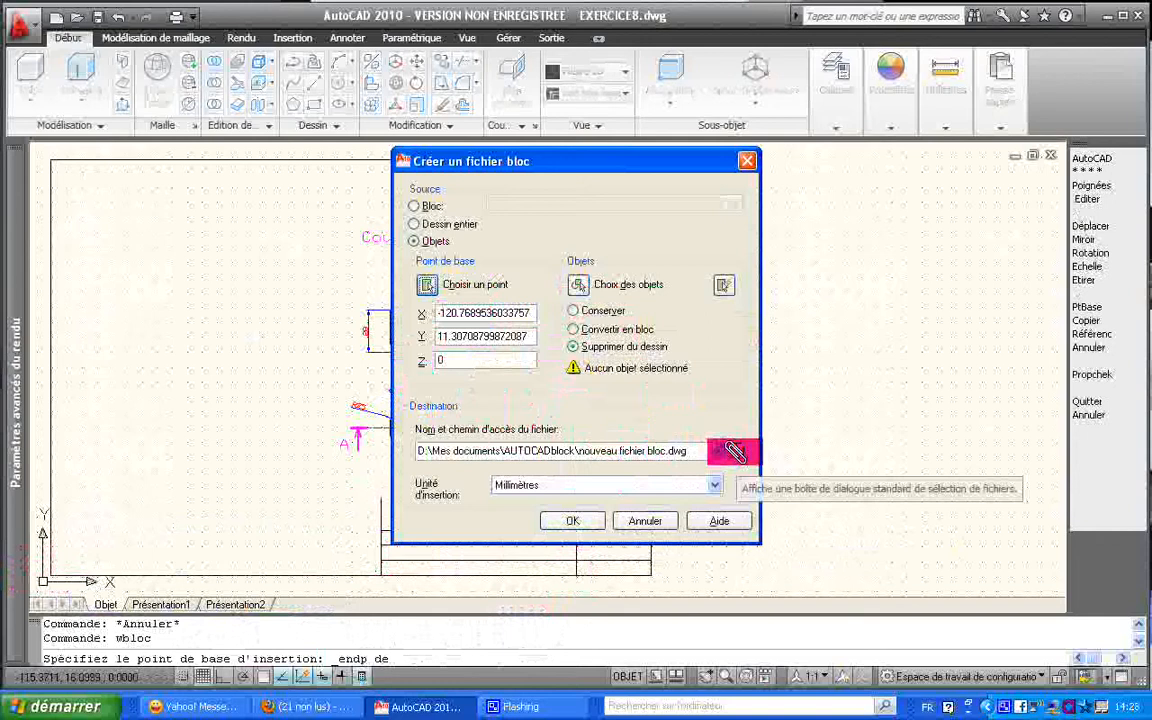
- Set the block file's destination to the existing A3H drawing in the AUTOCADblock folder
{"action": "left_click", "coordinate": [731, 451]}
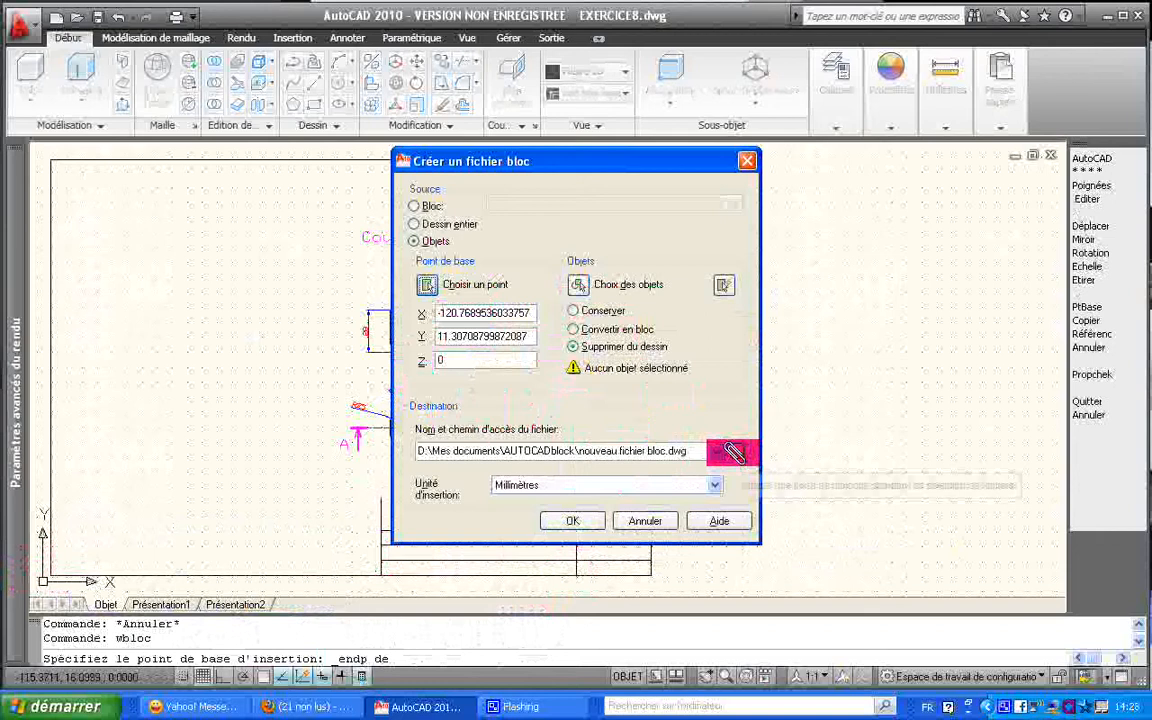
{"action": "left_click", "coordinate": [734, 453]}
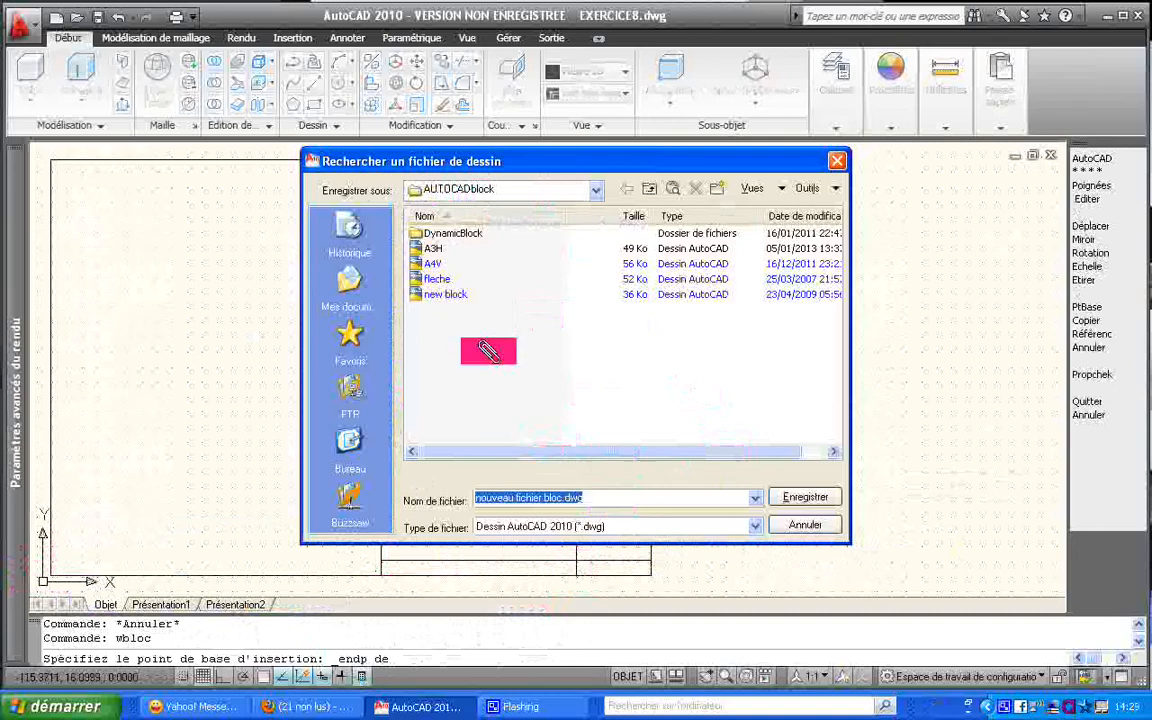
{"action": "left_click", "coordinate": [437, 250]}
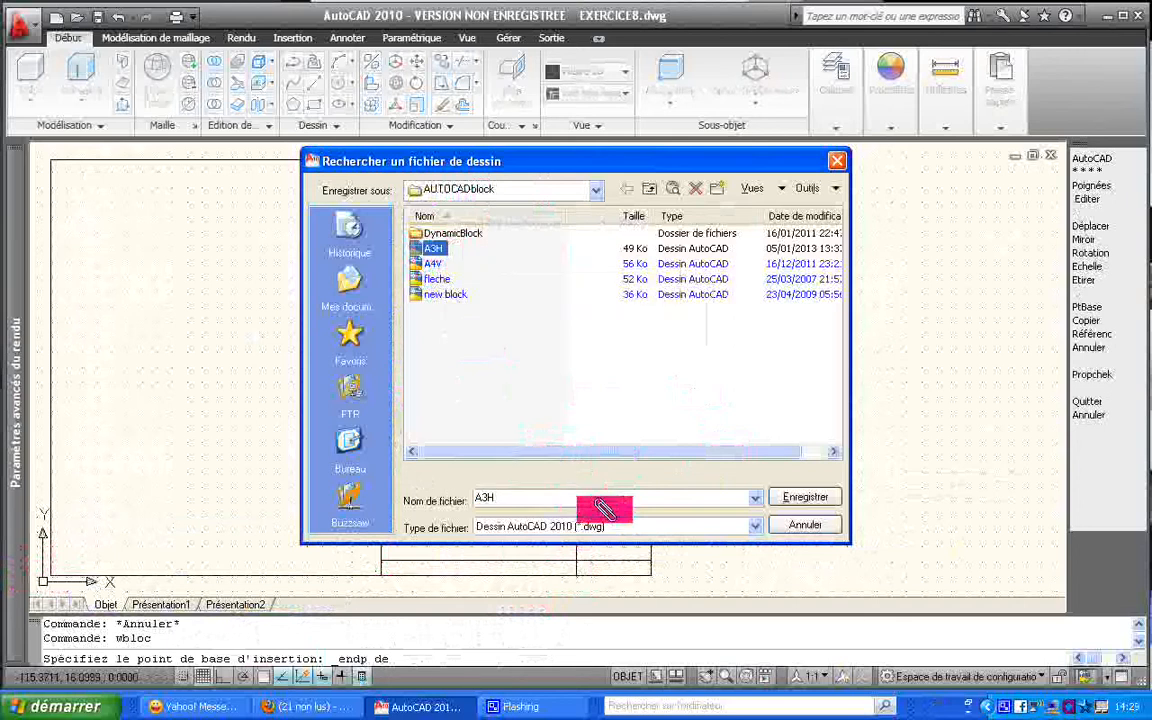
{"action": "left_click", "coordinate": [806, 494]}
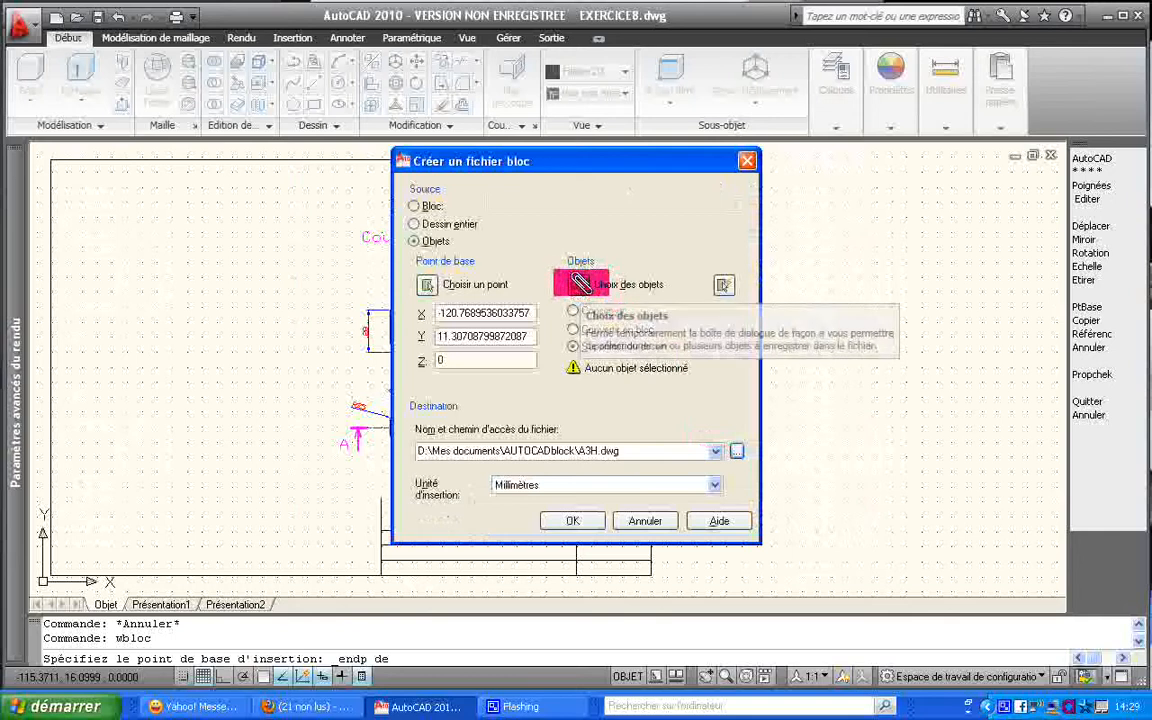
- Select the four edges of the sheet frame as objects for the block file
{"action": "left_click", "coordinate": [581, 284]}
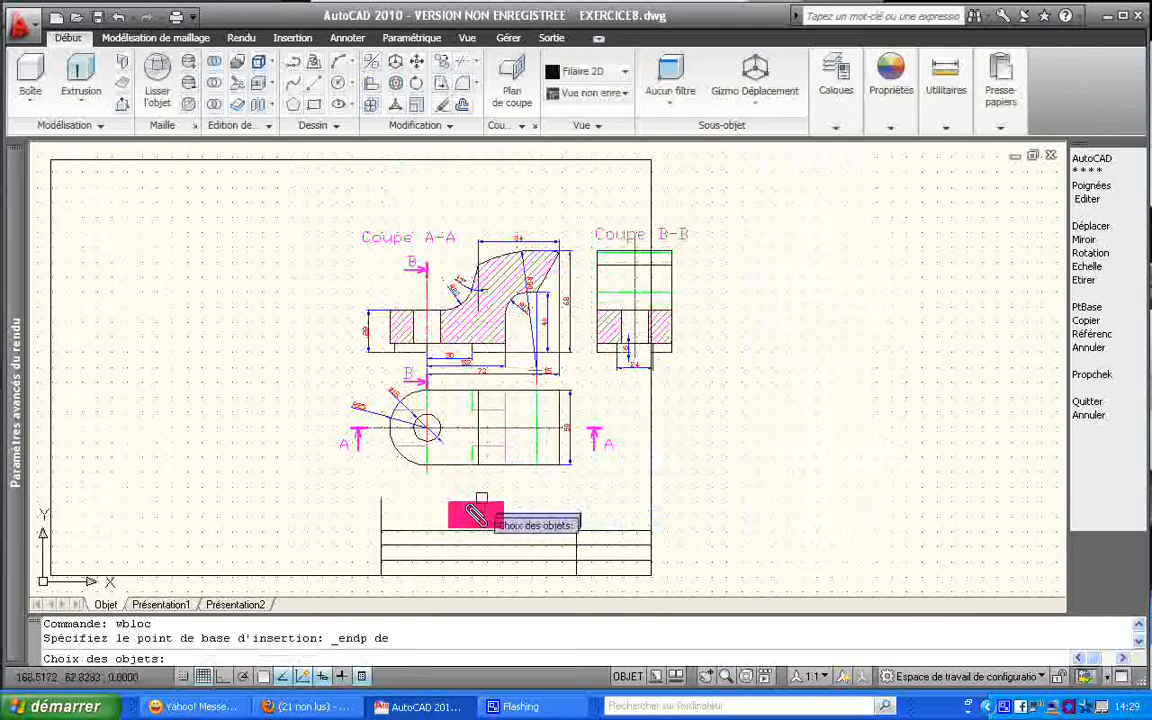
{"action": "left_click", "coordinate": [310, 575]}
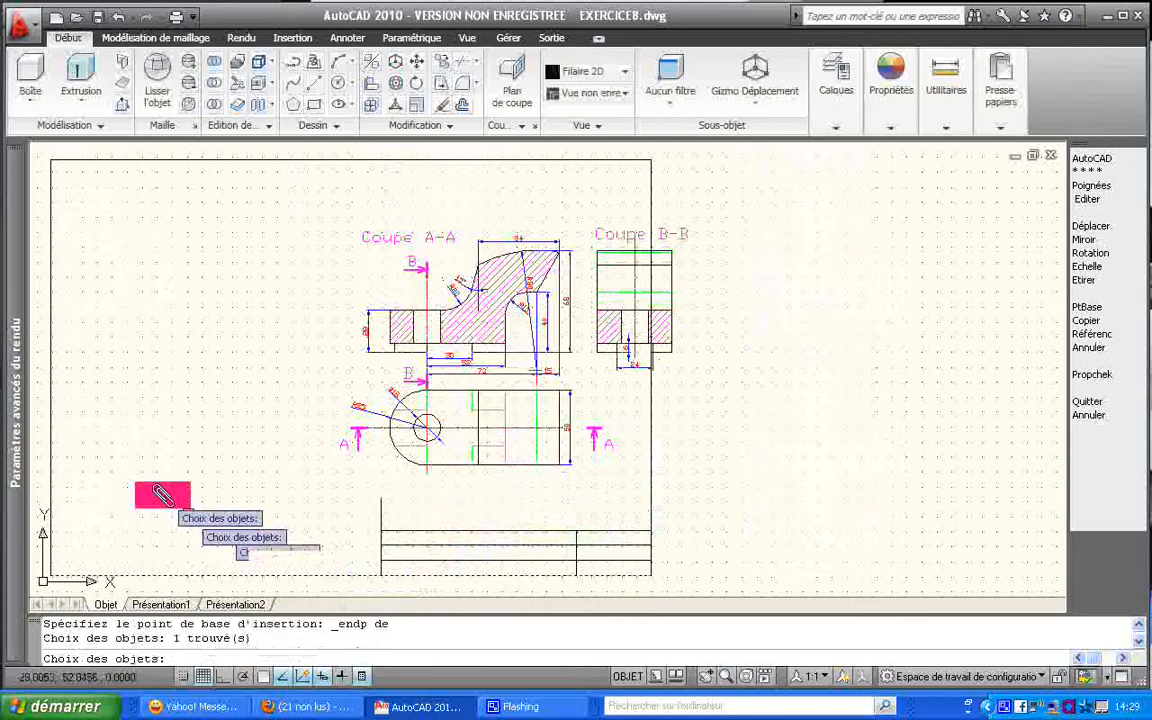
{"action": "left_click", "coordinate": [50, 432]}
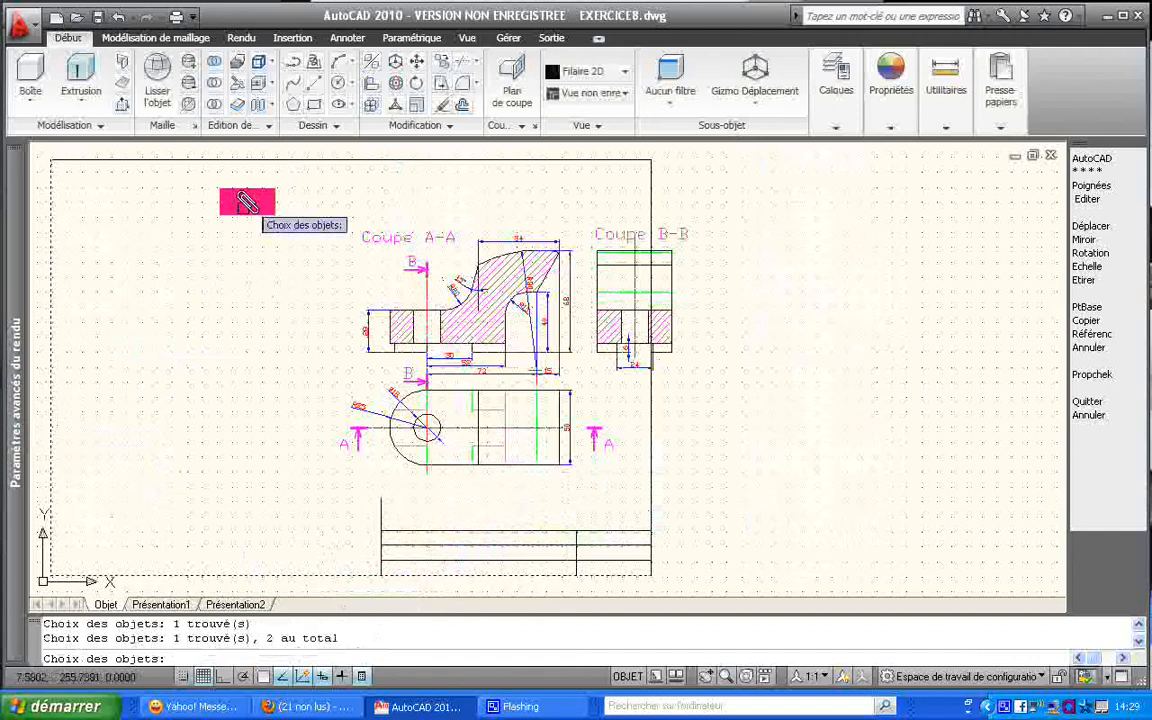
{"action": "left_click", "coordinate": [294, 153]}
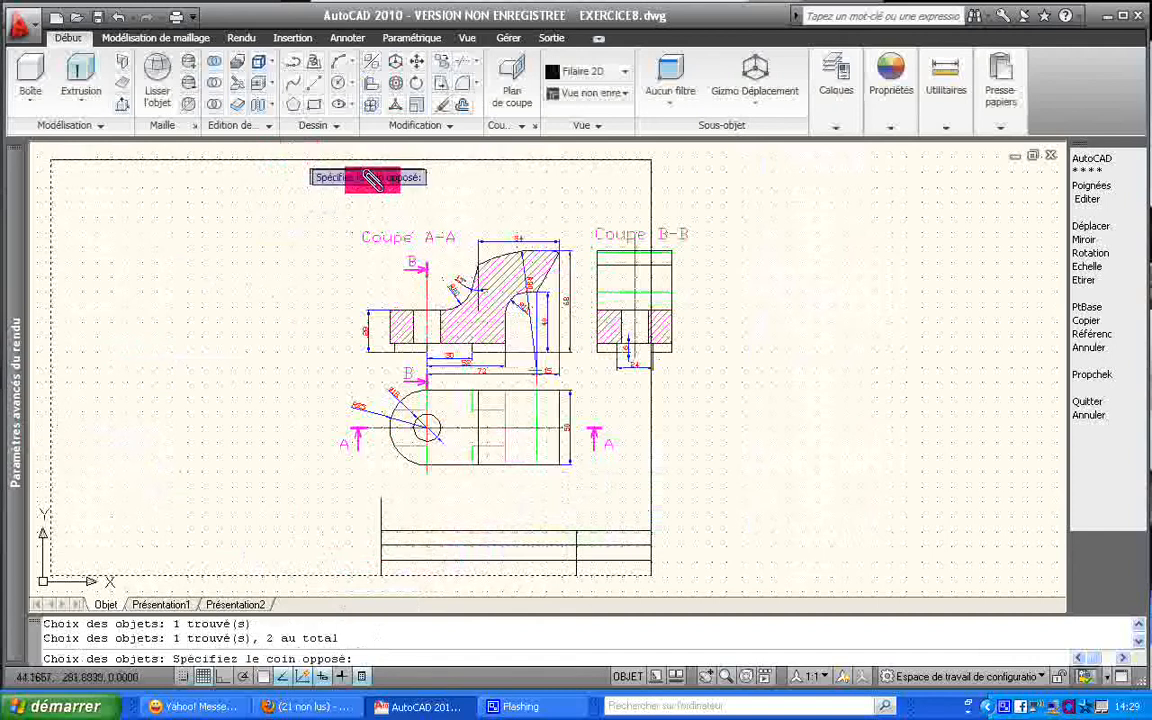
{"action": "left_click", "coordinate": [390, 180]}
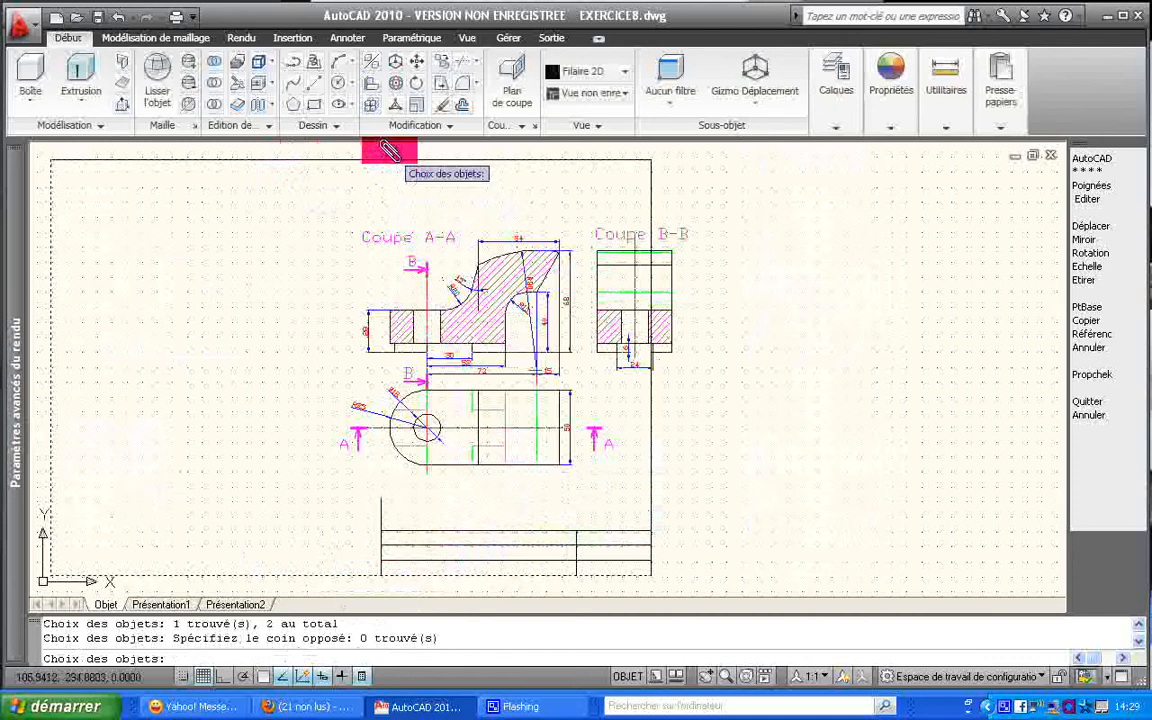
{"action": "left_click", "coordinate": [378, 157]}
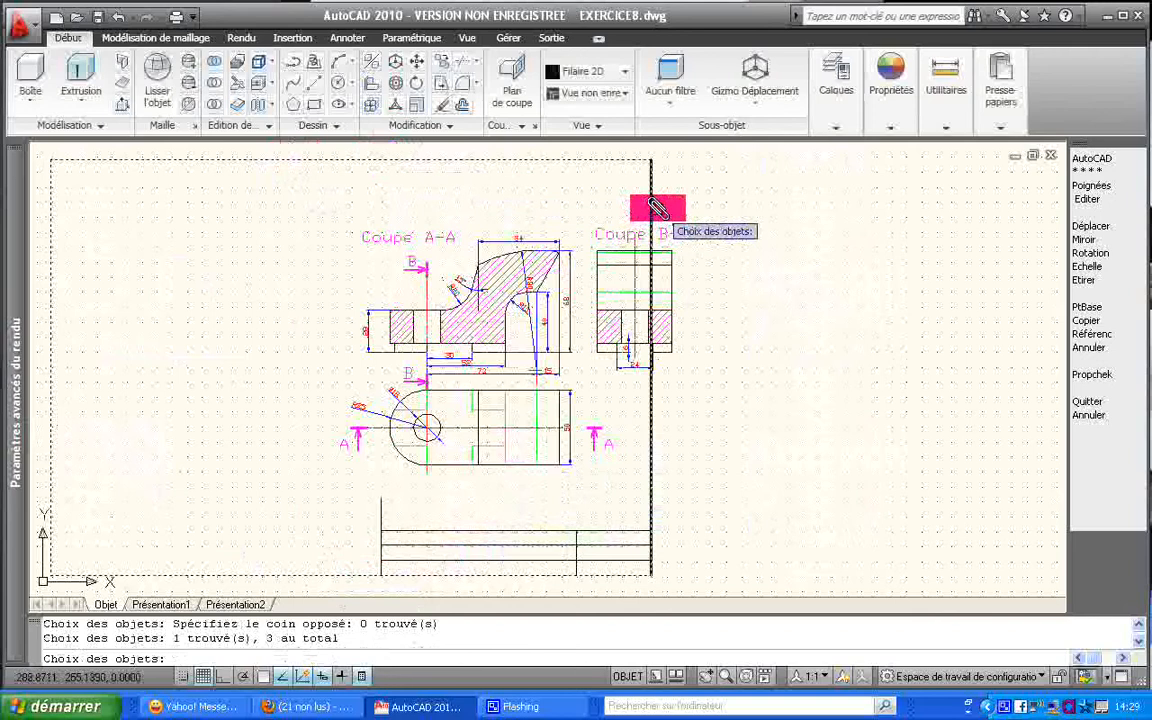
{"action": "left_click", "coordinate": [651, 211]}
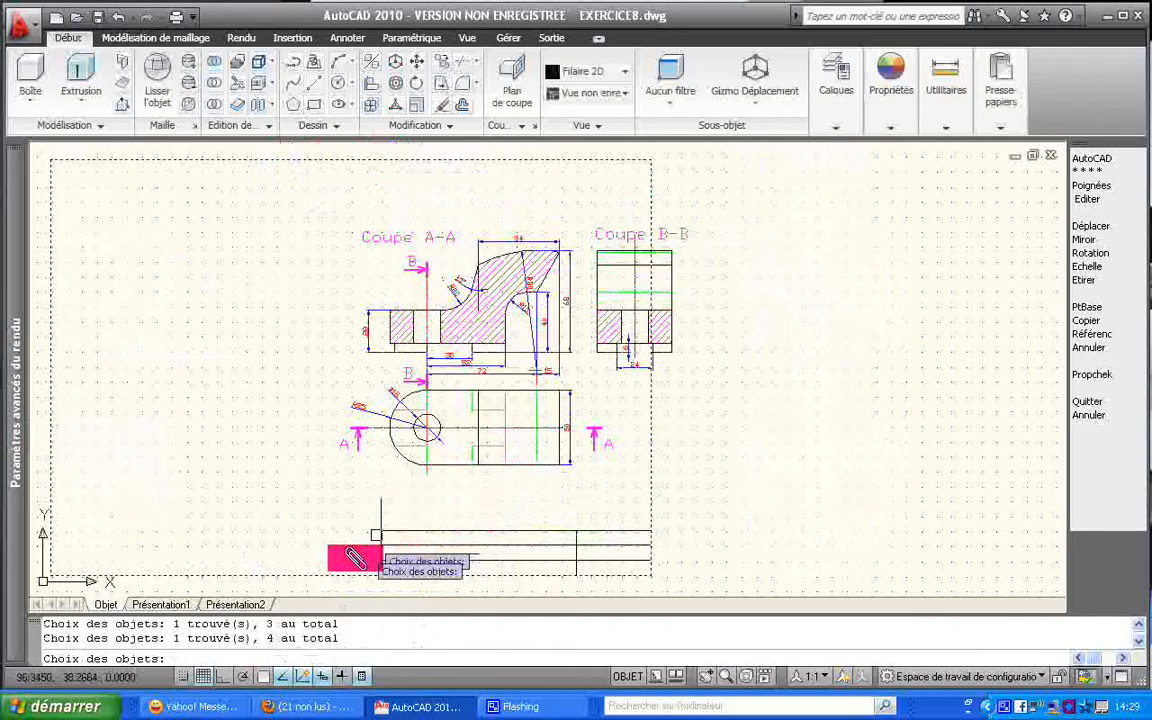
- Add all the title block lines to the selection with a window and write the block file, replacing the existing A3H.dwg
{"action": "left_click", "coordinate": [350, 590]}
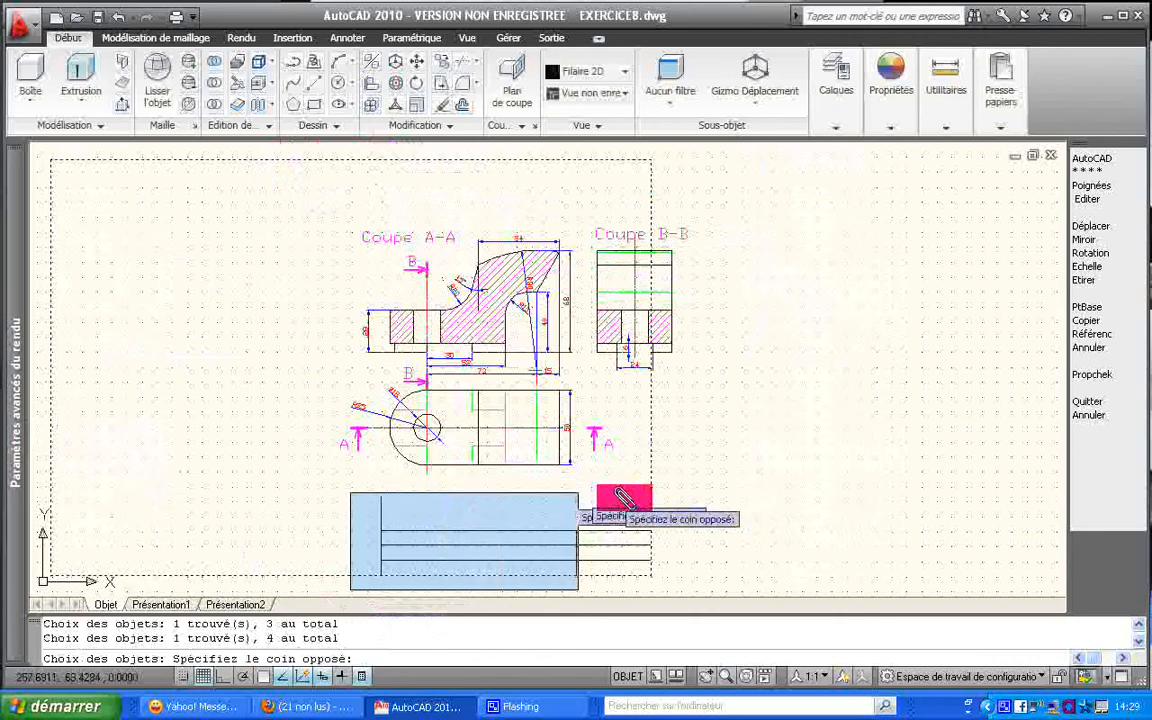
{"action": "left_click", "coordinate": [704, 483]}
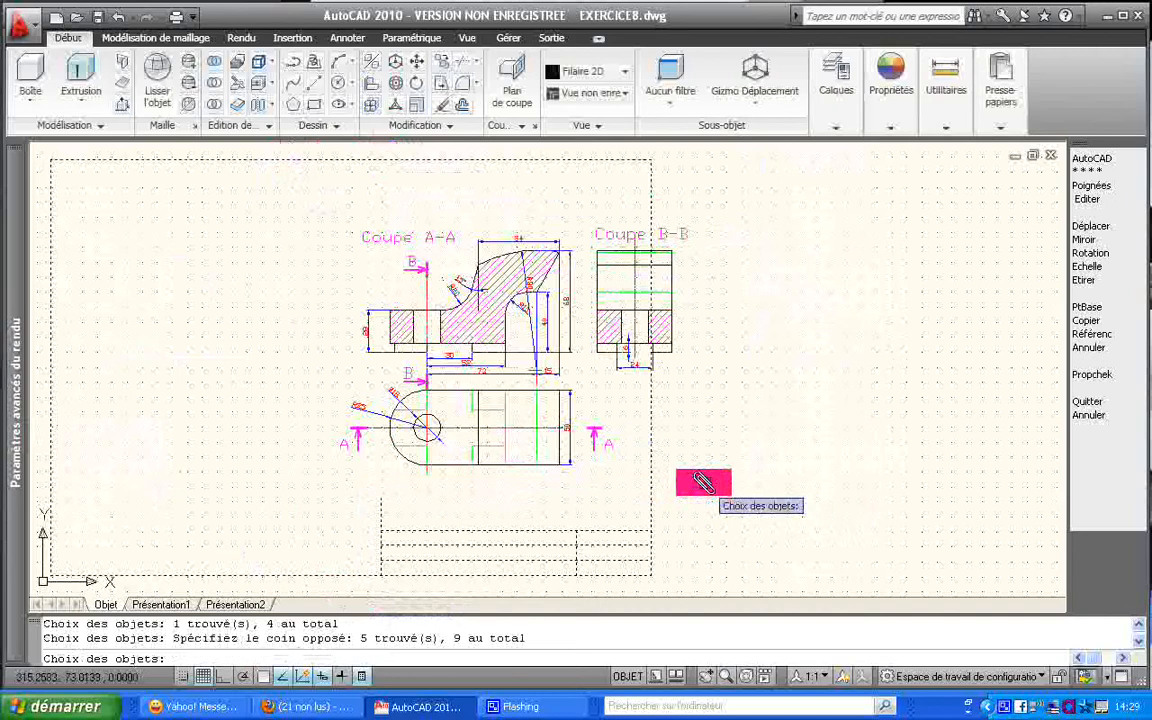
{"action": "key", "text": "Return"}
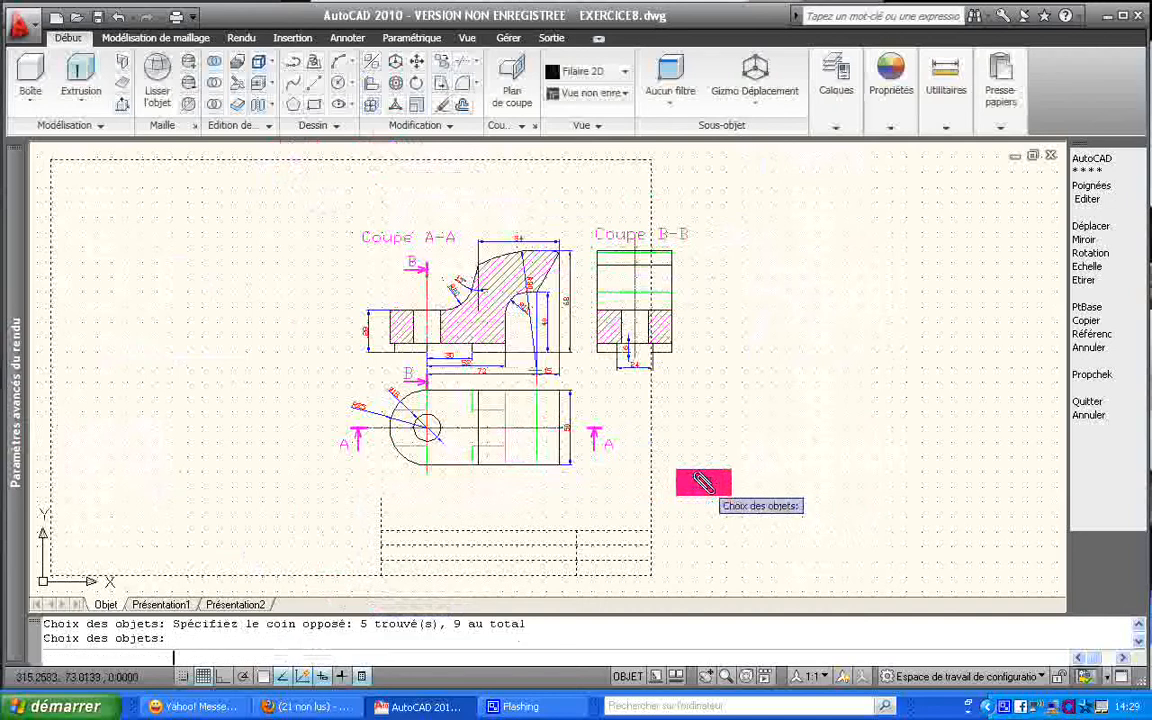
{"action": "key", "text": "Return"}
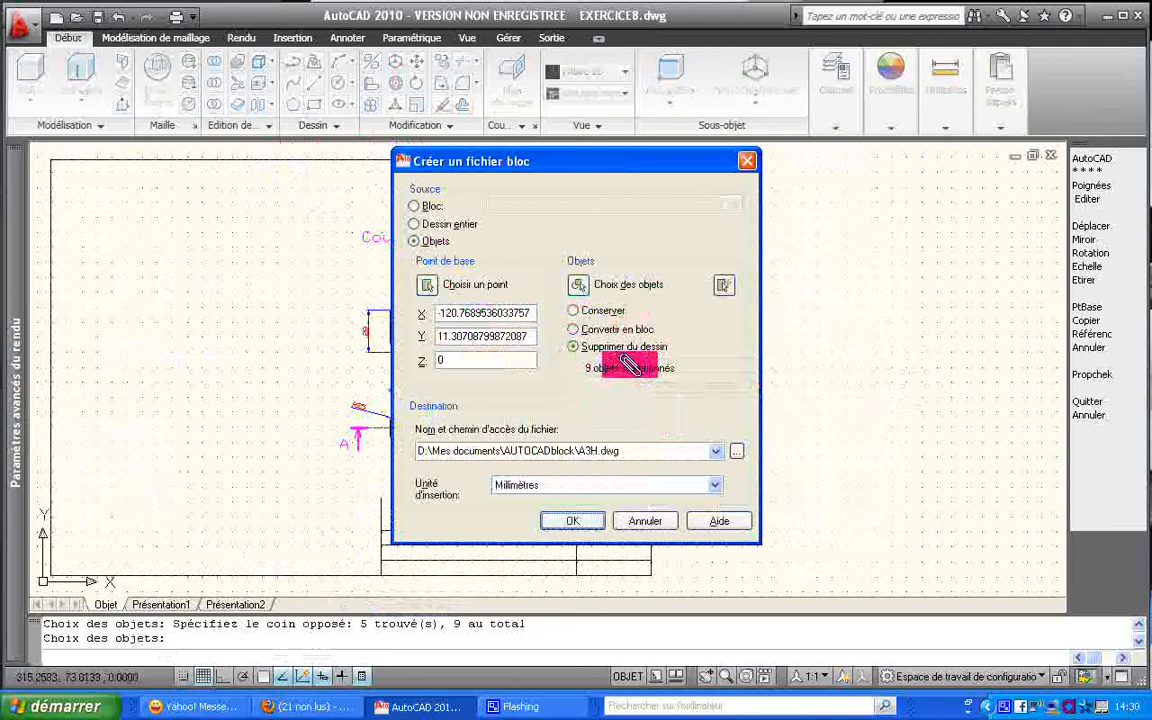
{"action": "left_click", "coordinate": [585, 517]}
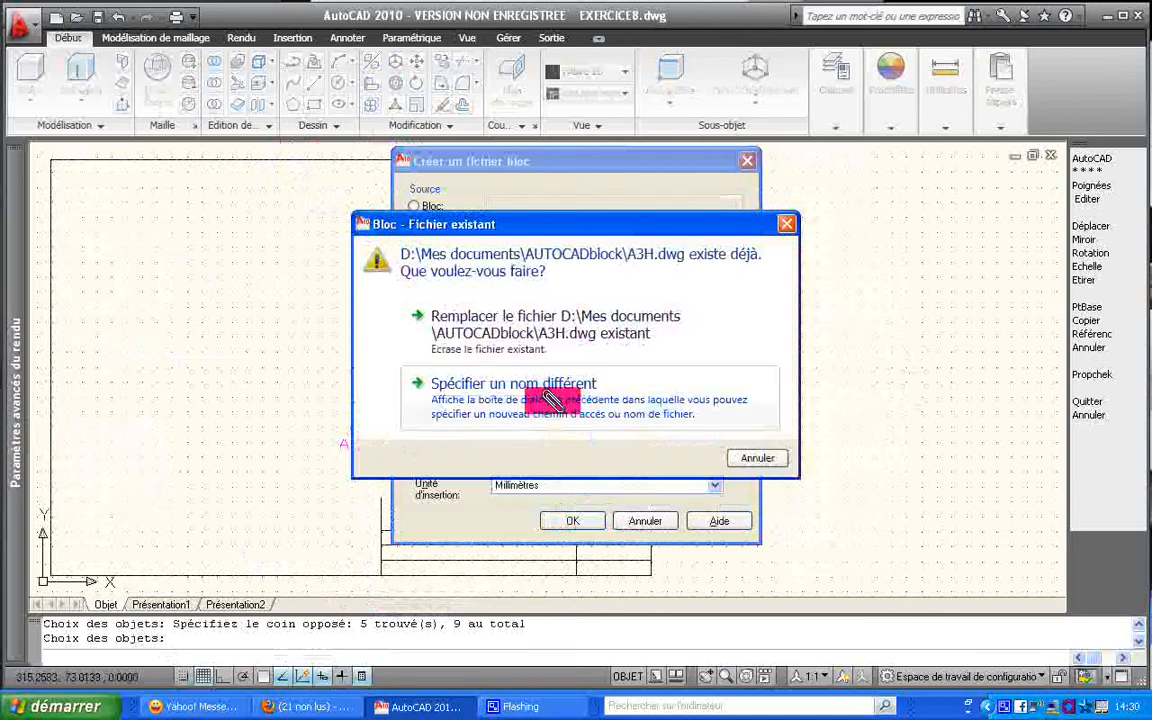
{"action": "left_click", "coordinate": [570, 340]}
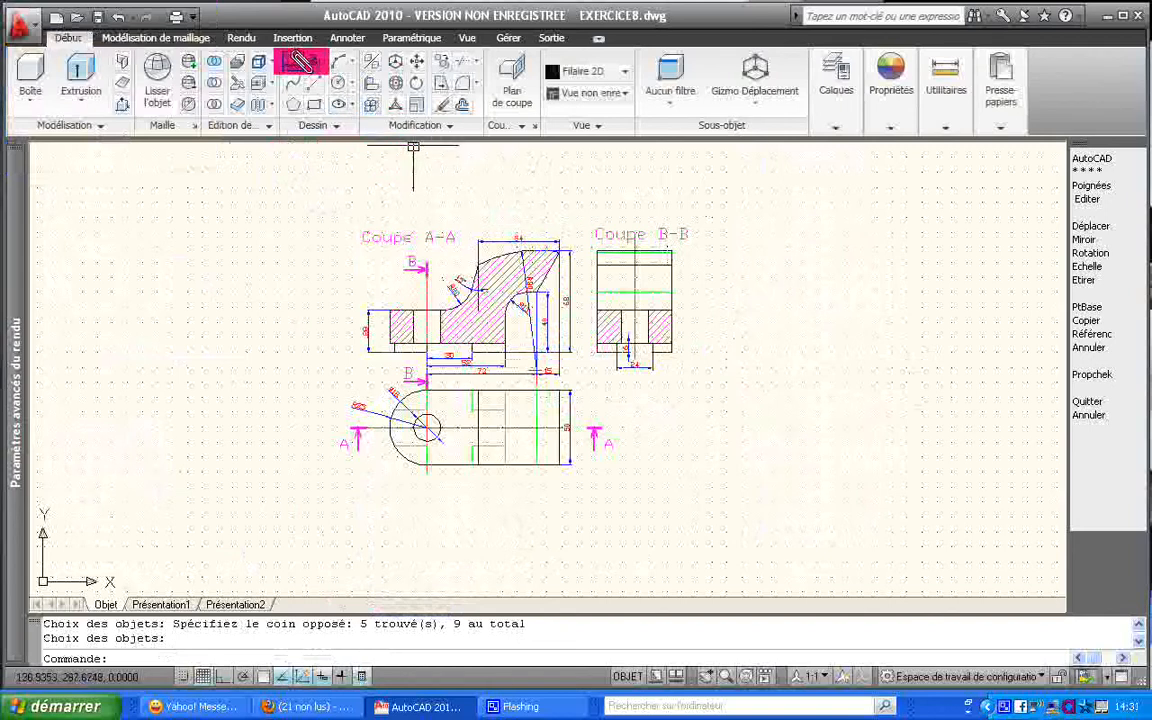
- Insert A3H.dwg from the AUTOCADblock folder, exploded at uniform scale 1, with its base point below and left of the part views
{"action": "left_click", "coordinate": [295, 38]}
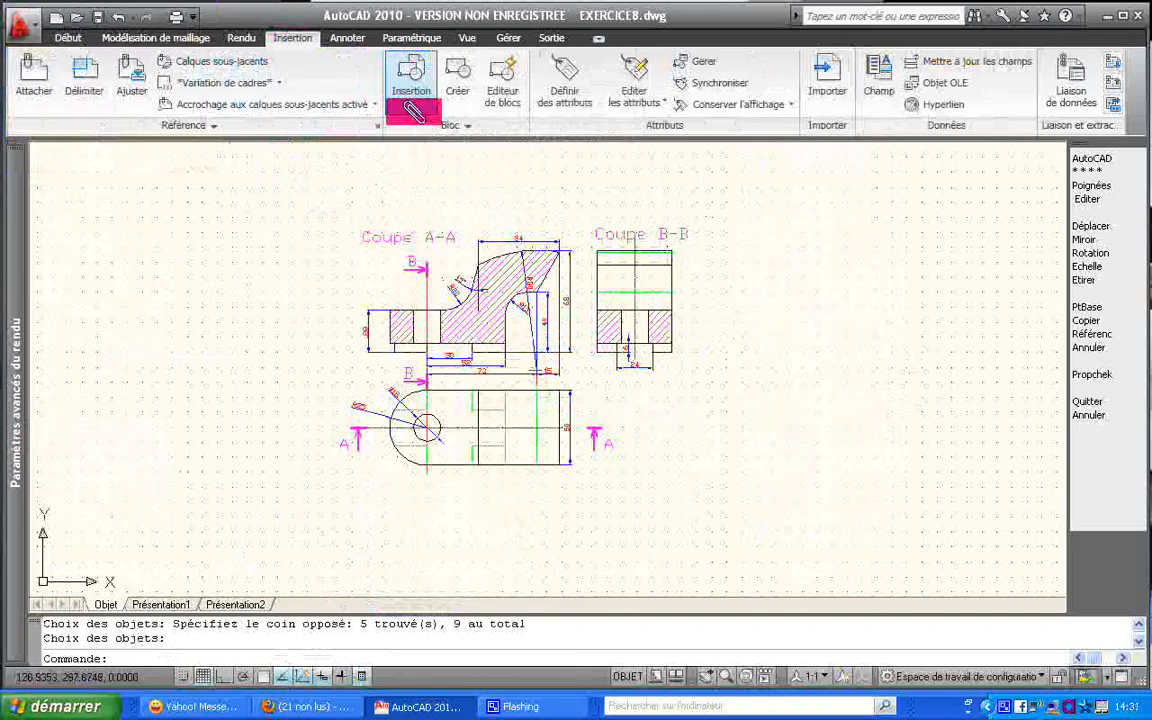
{"action": "left_click", "coordinate": [418, 93]}
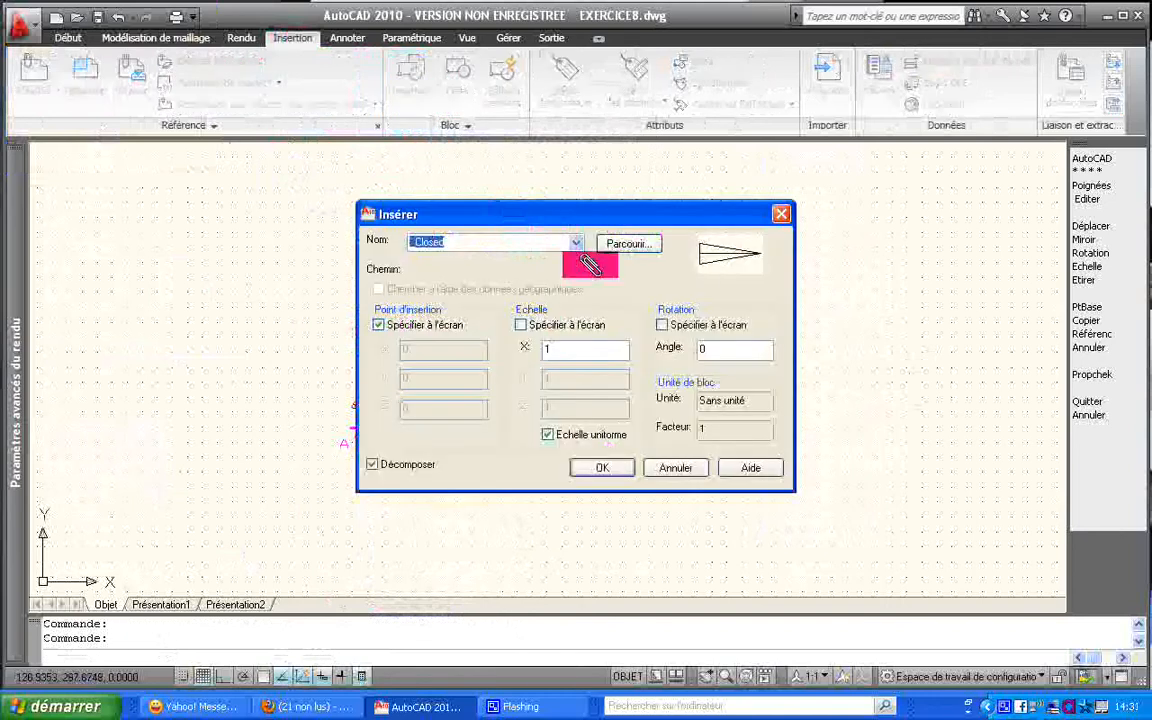
{"action": "left_click", "coordinate": [616, 242]}
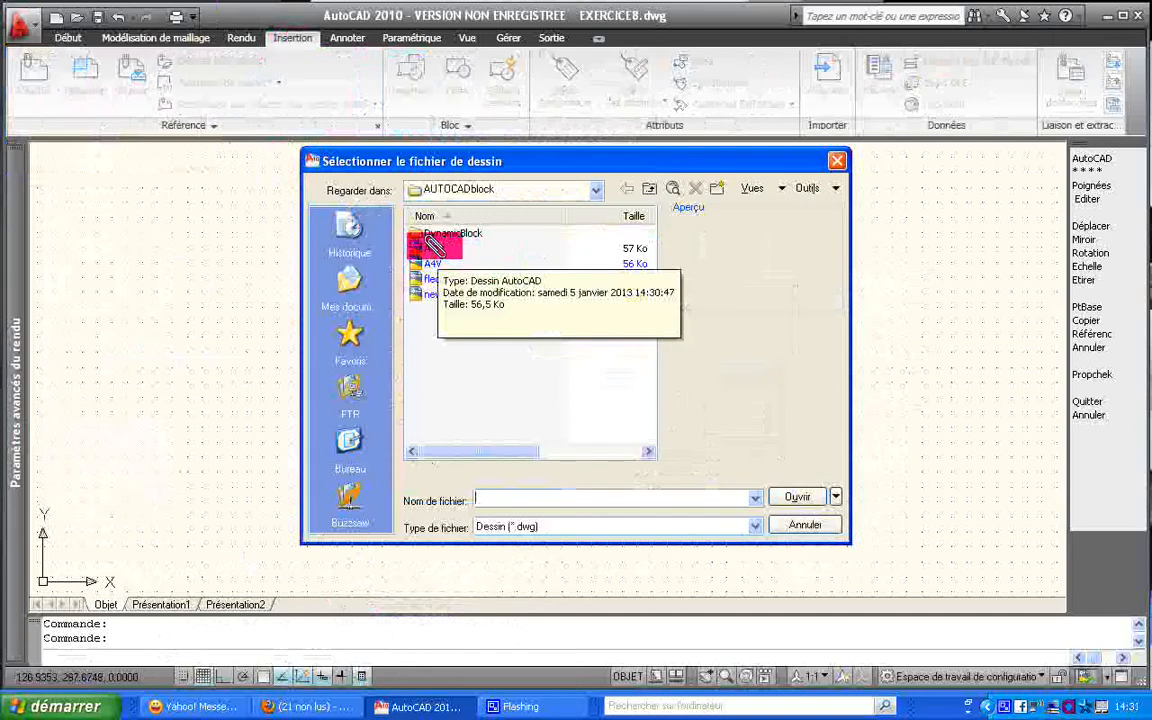
{"action": "left_click", "coordinate": [435, 246]}
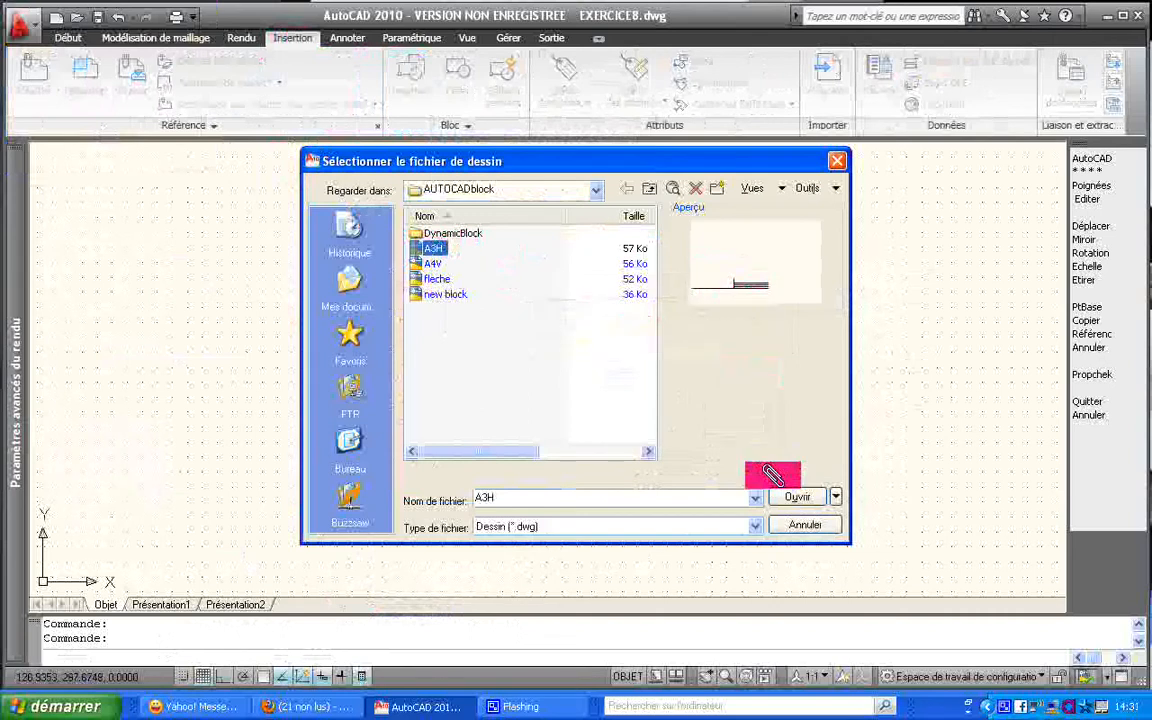
{"action": "left_click", "coordinate": [790, 492]}
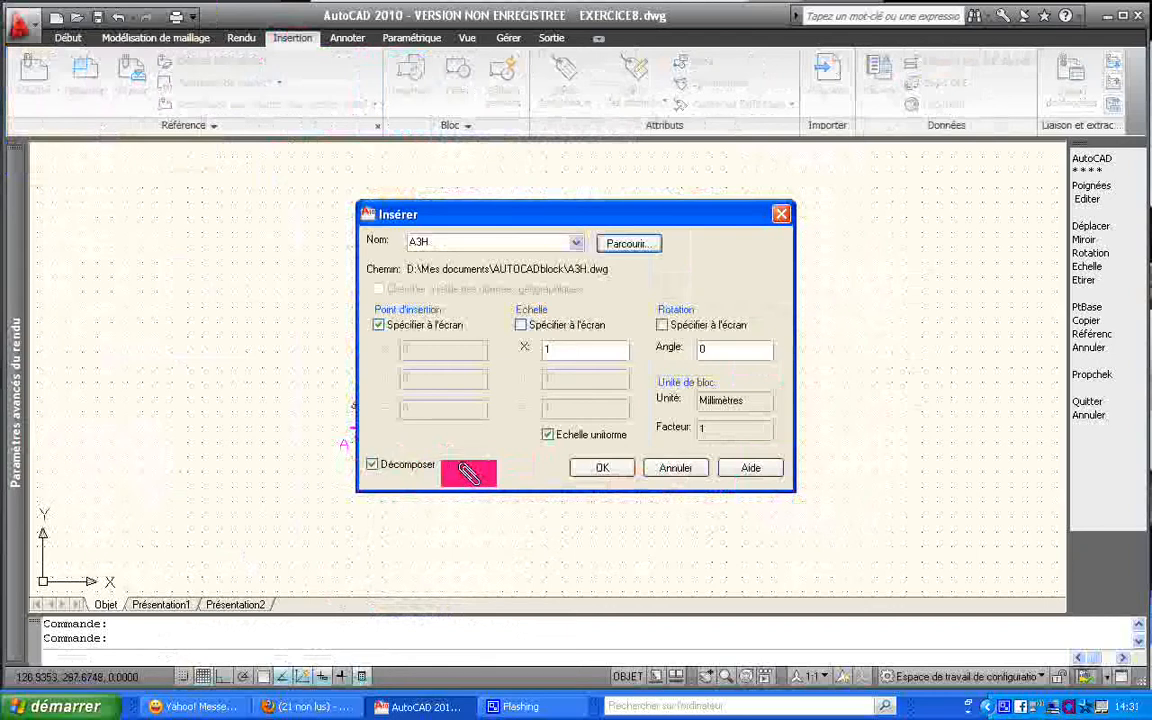
{"action": "left_click", "coordinate": [589, 466]}
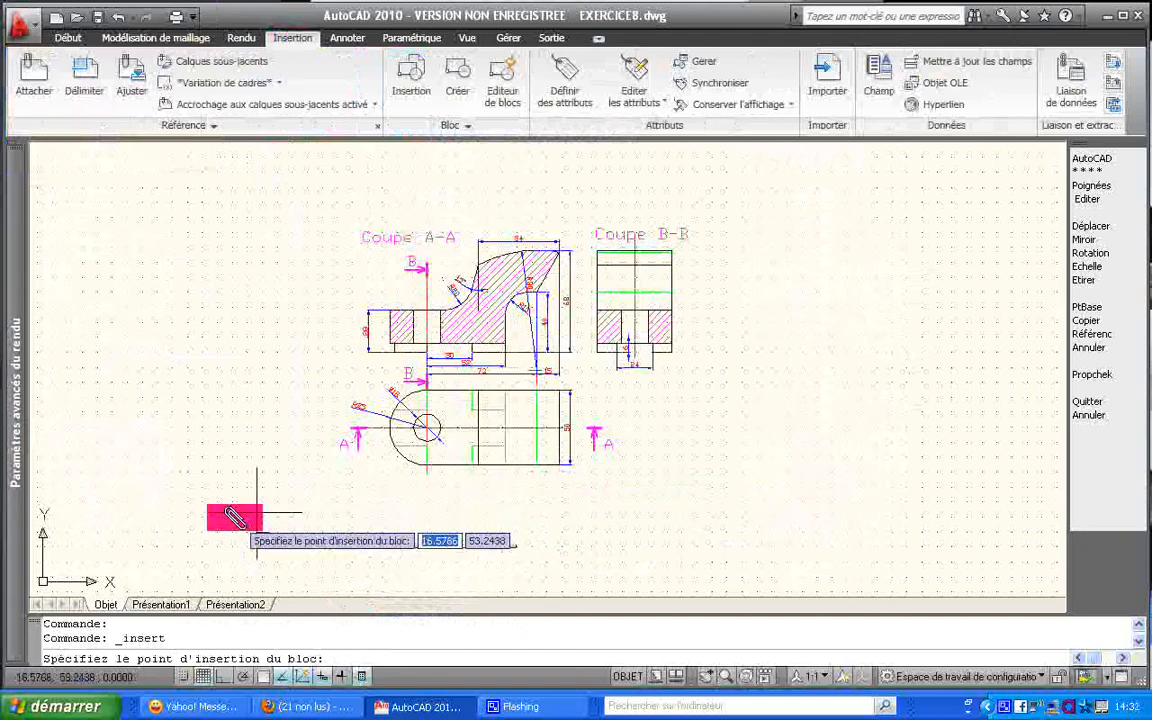
{"action": "left_click", "coordinate": [72, 566]}
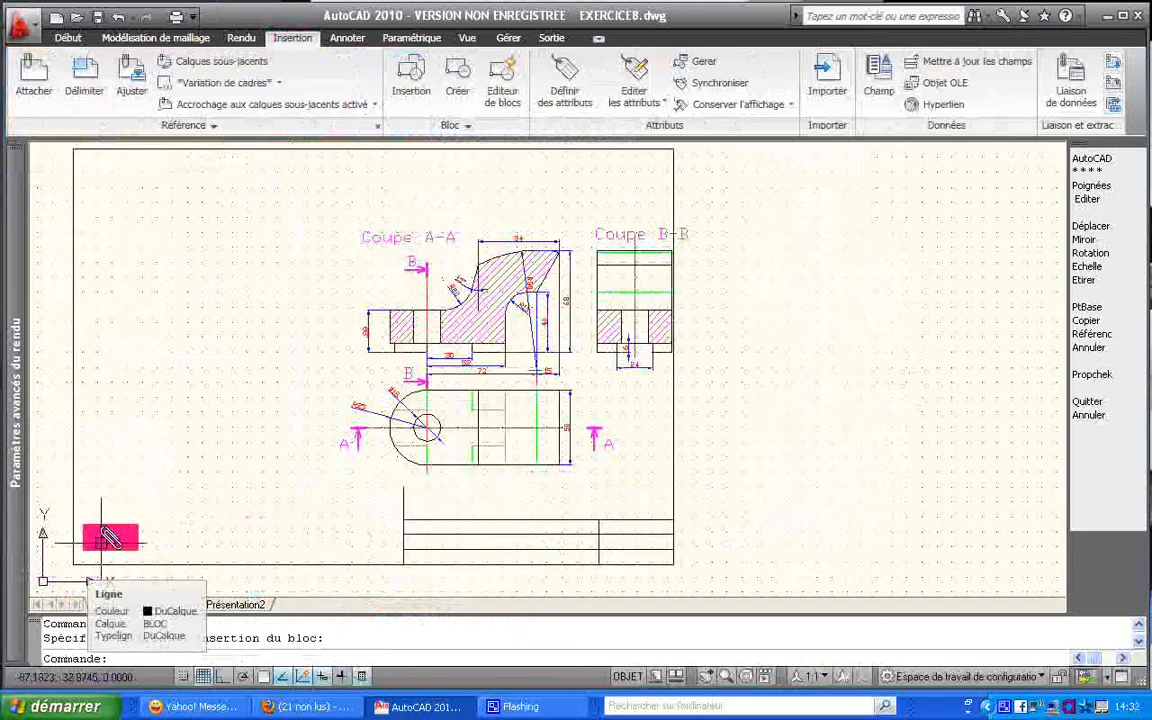